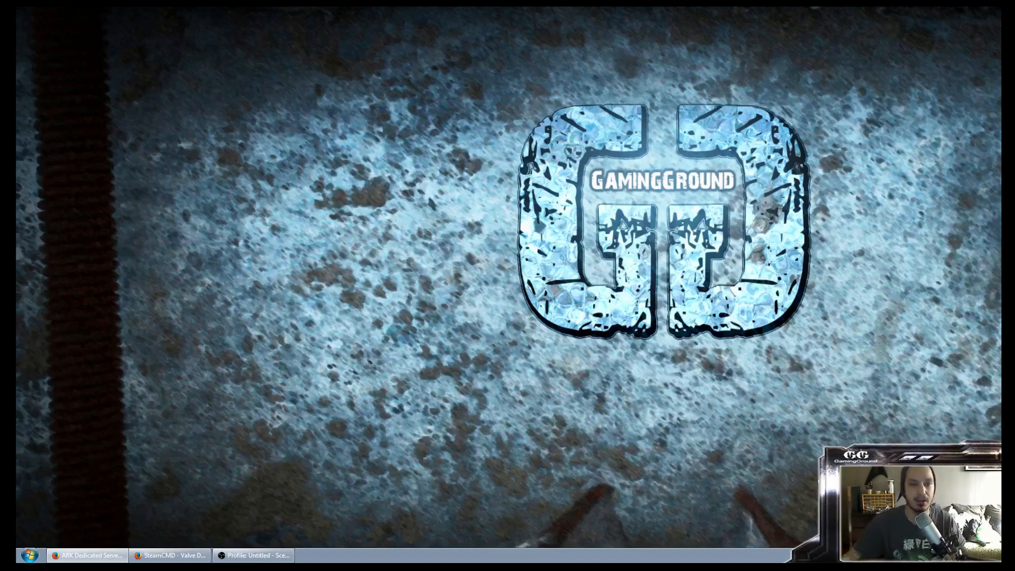
Step: Download steamcmd.zip from the SteamCMD wiki in Firefox and open it in WinRAR
{"action": "left_click", "coordinate": [170, 555]}
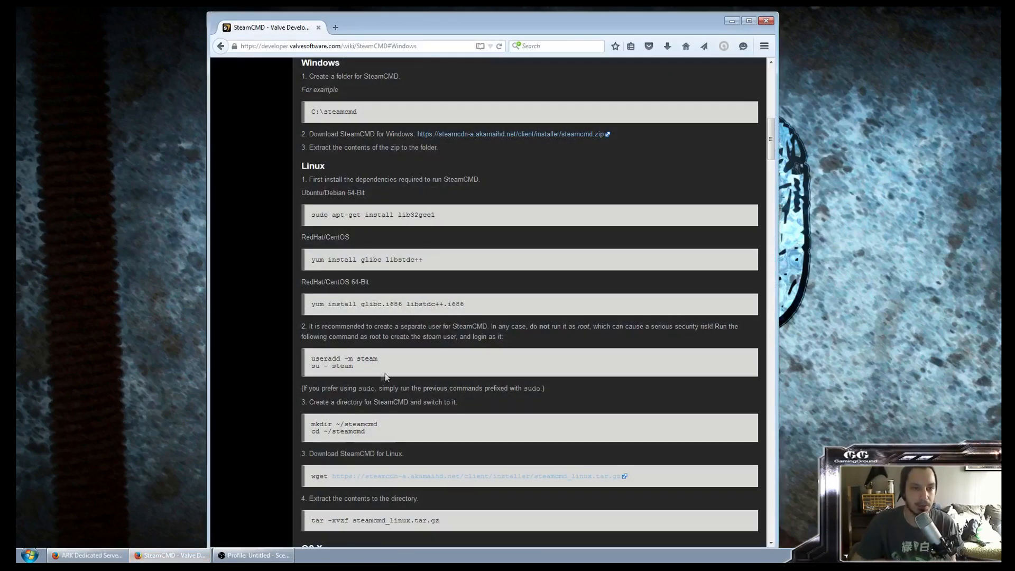
{"action": "left_click", "coordinate": [535, 139]}
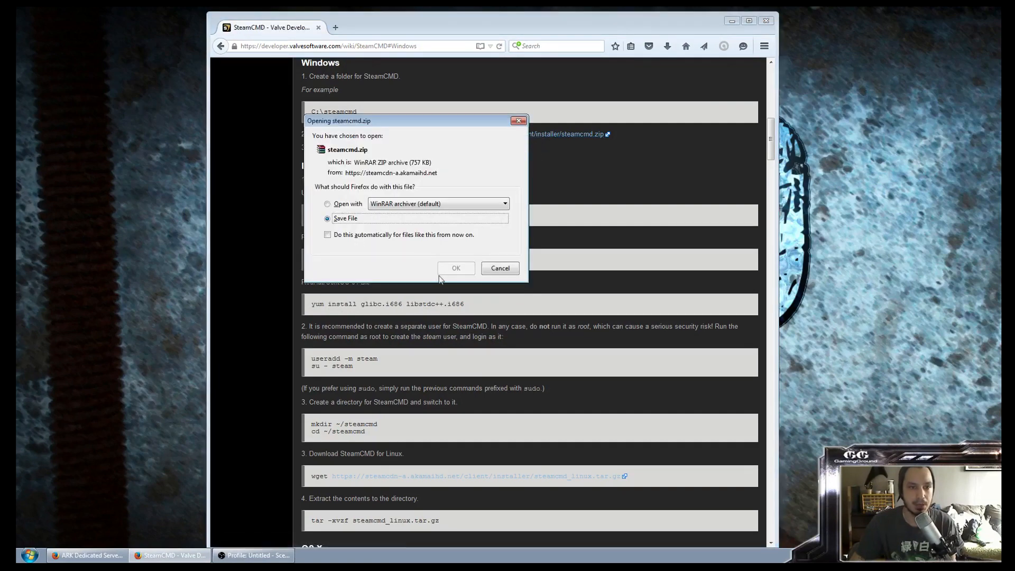
{"action": "left_click", "coordinate": [451, 270]}
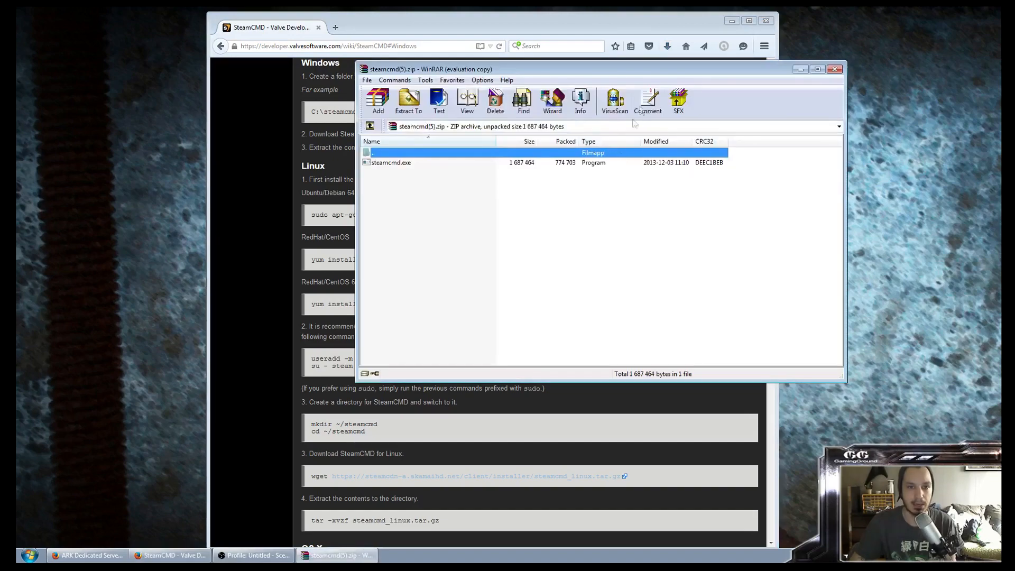
{"action": "left_click", "coordinate": [731, 21]}
{"action": "left_click", "coordinate": [686, 210]}
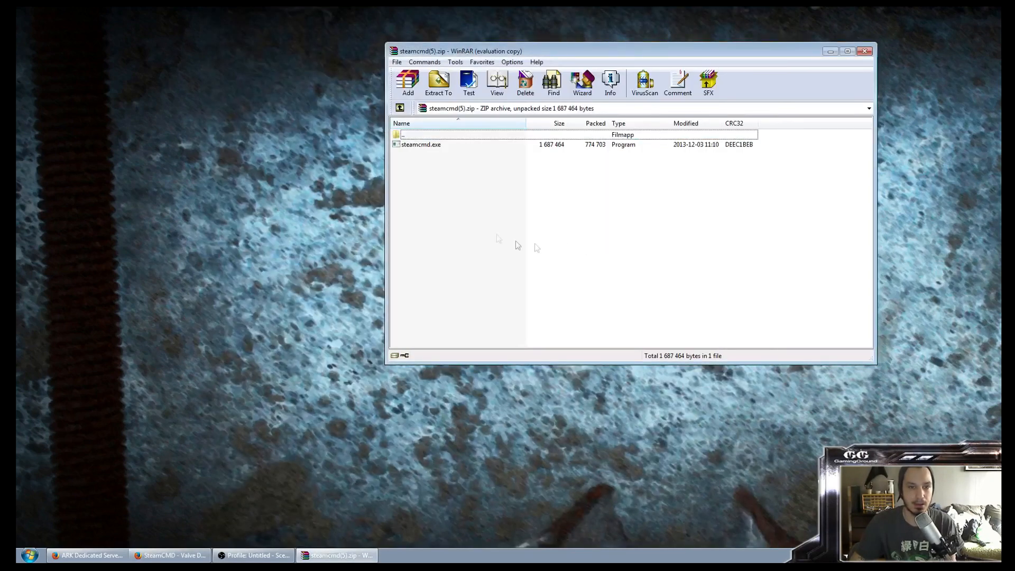
{"action": "left_click", "coordinate": [29, 555]}
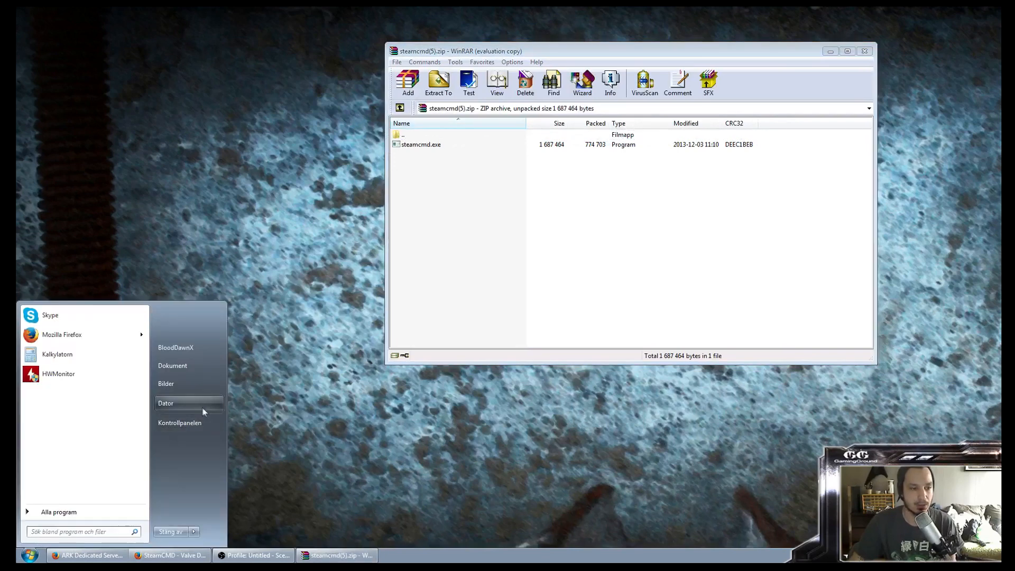
Step: Create a new folder named SteamCMD inside D:\Server
{"action": "left_click", "coordinate": [206, 413]}
{"action": "double_click", "coordinate": [432, 190]}
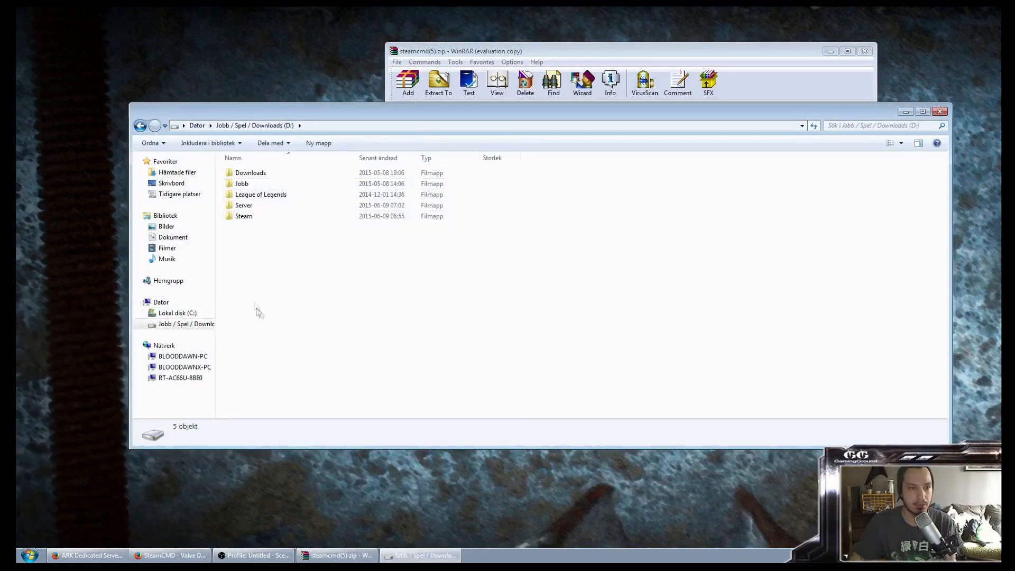
{"action": "double_click", "coordinate": [262, 214]}
{"action": "right_click", "coordinate": [290, 197]}
{"action": "mouse_move", "coordinate": [373, 337]}
{"action": "left_click", "coordinate": [460, 337]}
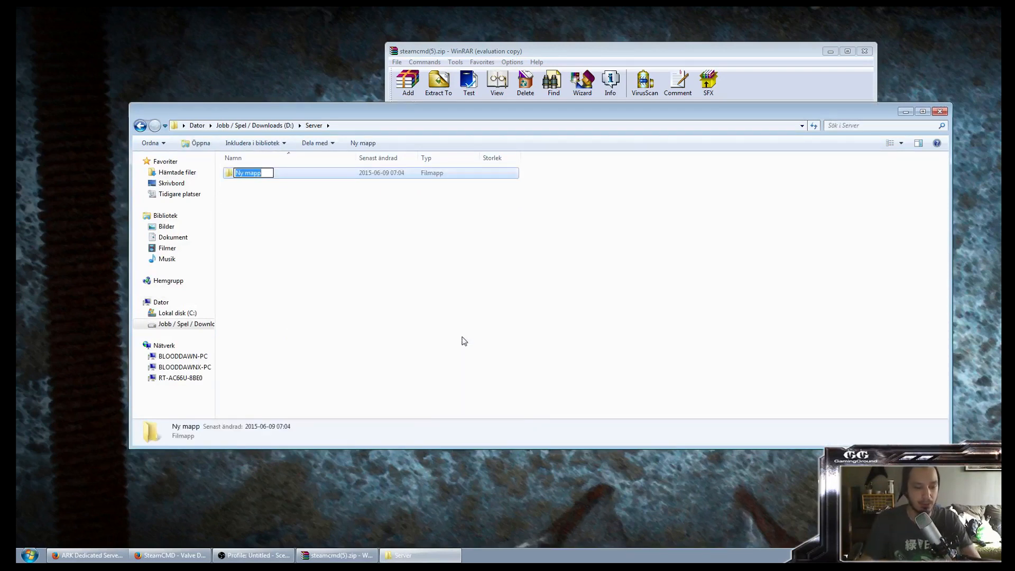
{"action": "type", "text": "SteamCMD"}
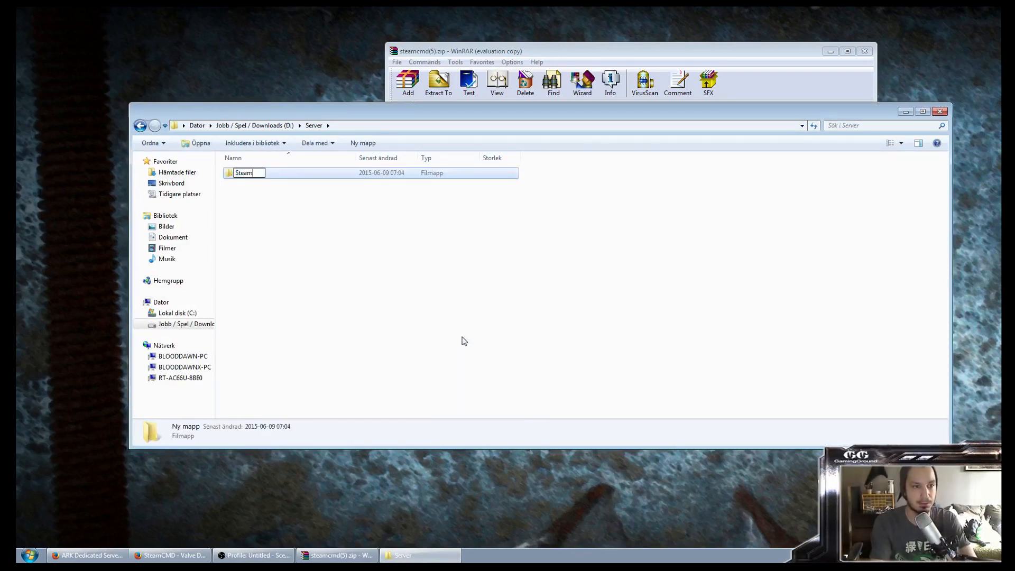
{"action": "key", "text": "Return"}
{"action": "key", "text": "Return"}
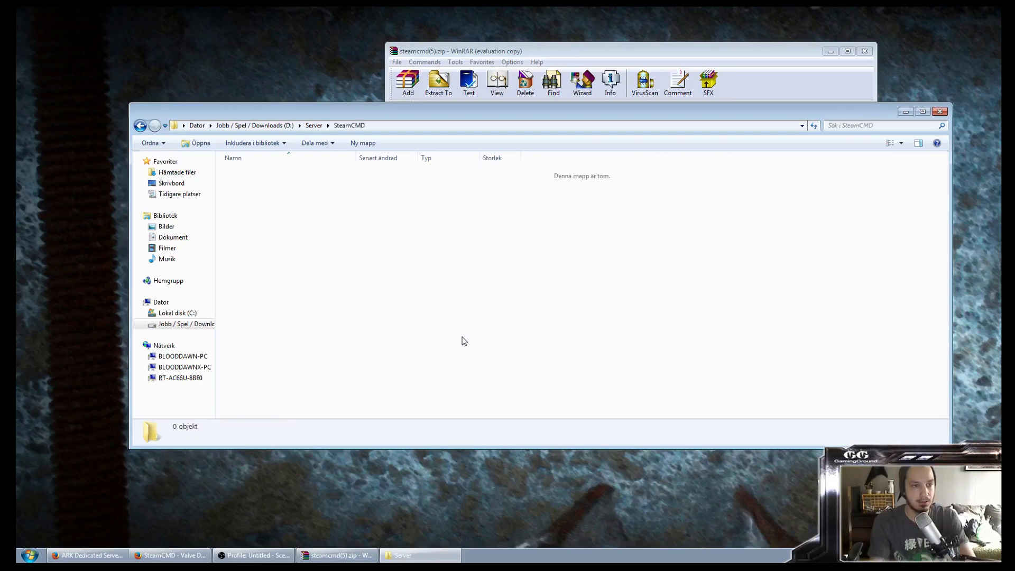
Step: Extract steamcmd.exe from WinRAR into the SteamCMD folder and launch it
{"action": "key", "text": "alt+Tab"}
{"action": "left_click_drag", "start_coordinate": [435, 145], "coordinate": [310, 220]}
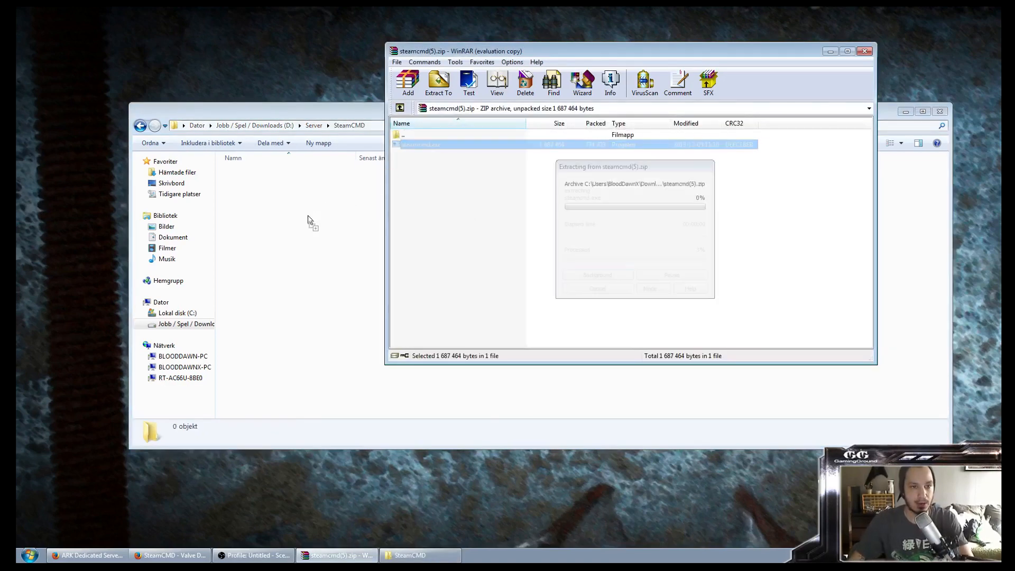
{"action": "left_click", "coordinate": [867, 55]}
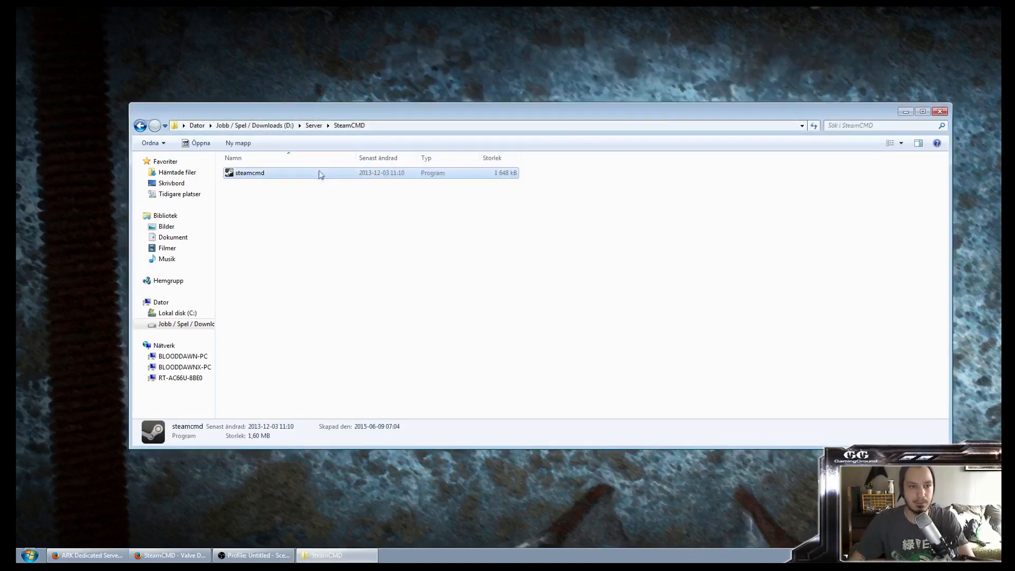
{"action": "double_click", "coordinate": [312, 178]}
Step: Allow steamcmd.exe to run, let it self-update, then log in anonymously
{"action": "left_click", "coordinate": [702, 292]}
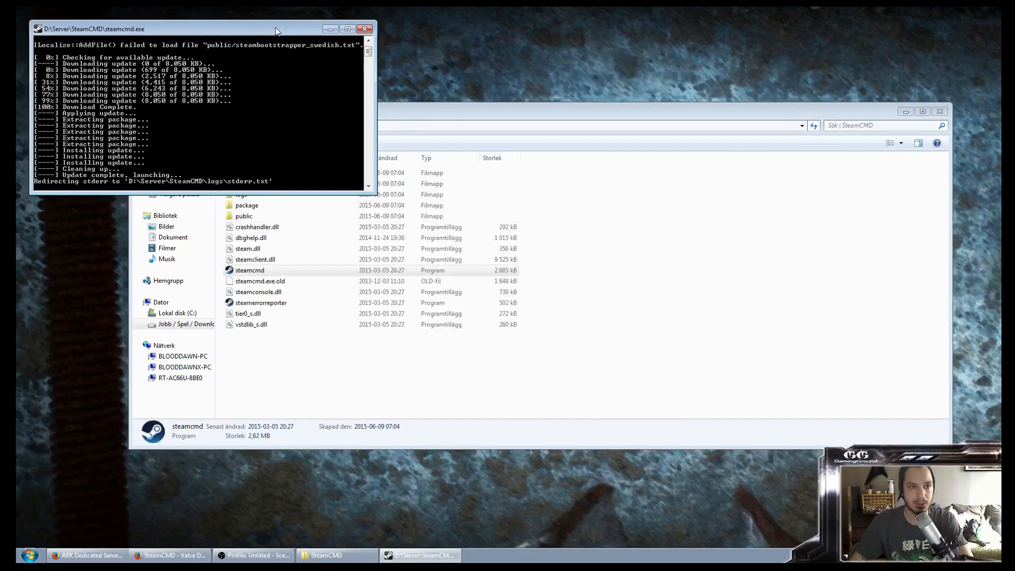
{"action": "left_click_drag", "start_coordinate": [276, 32], "coordinate": [586, 113]}
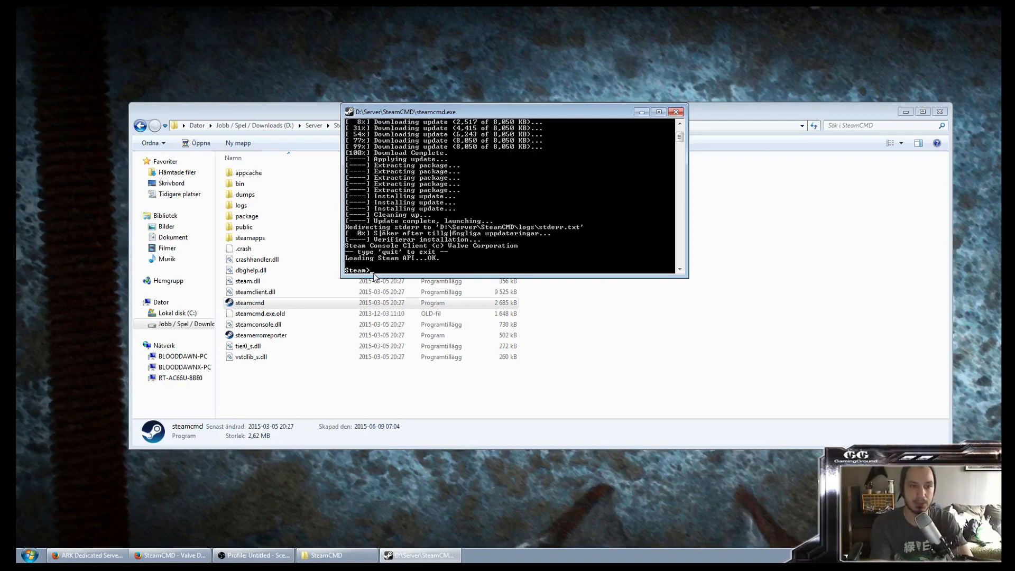
{"action": "type", "text": "n an"}
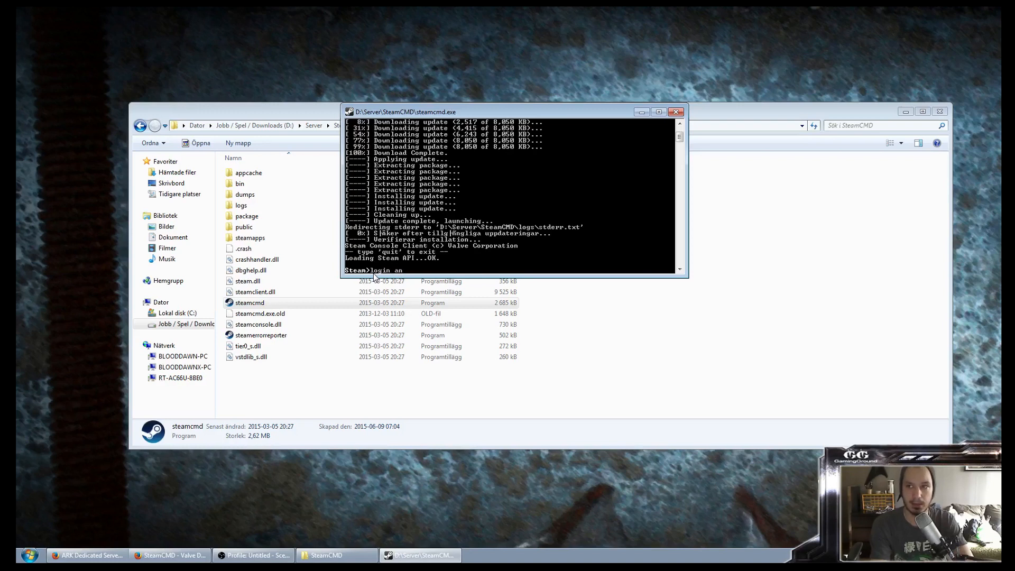
{"action": "type", "text": "onymou"}
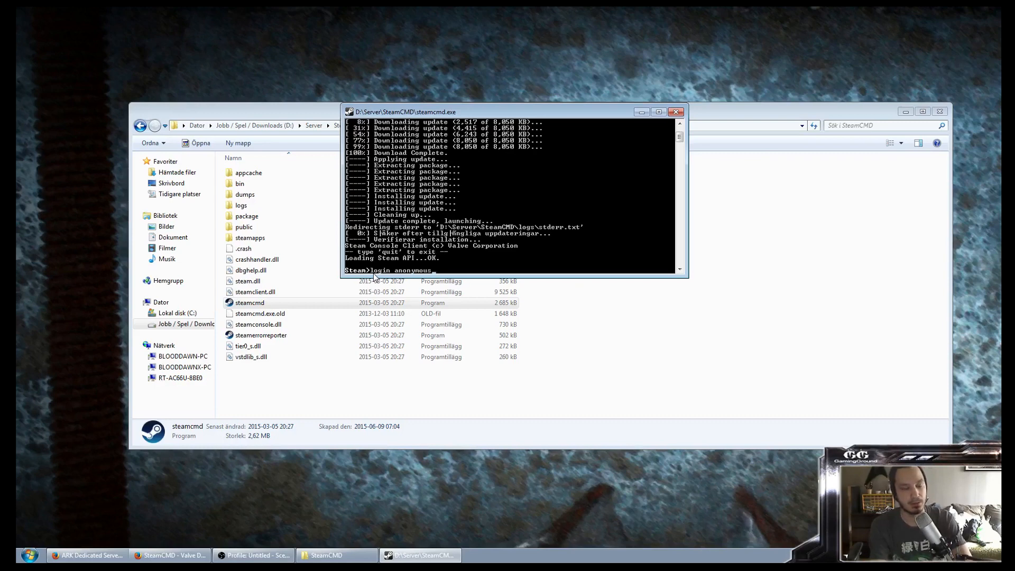
{"action": "type", "text": "s"}
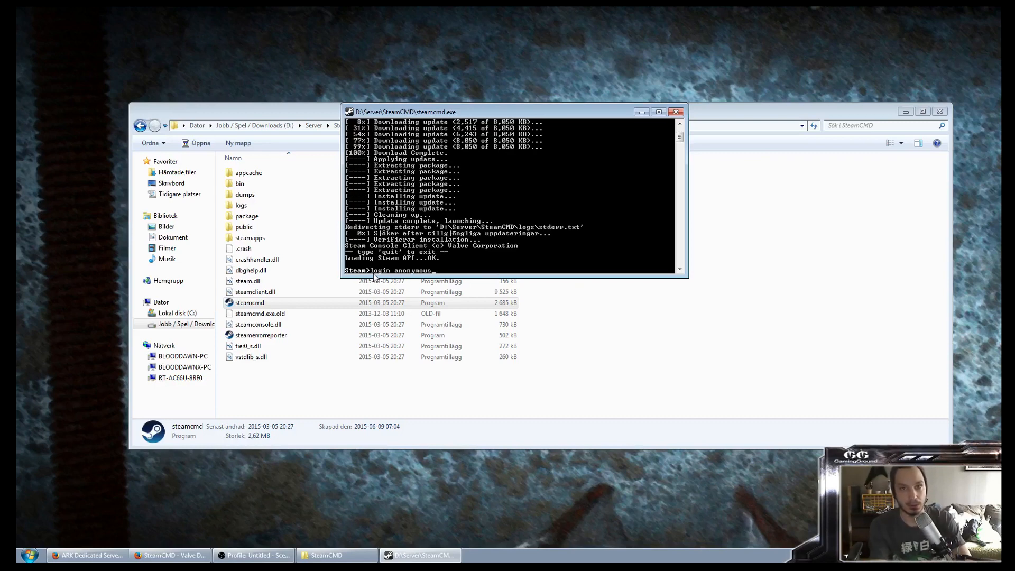
{"action": "key", "text": "Return"}
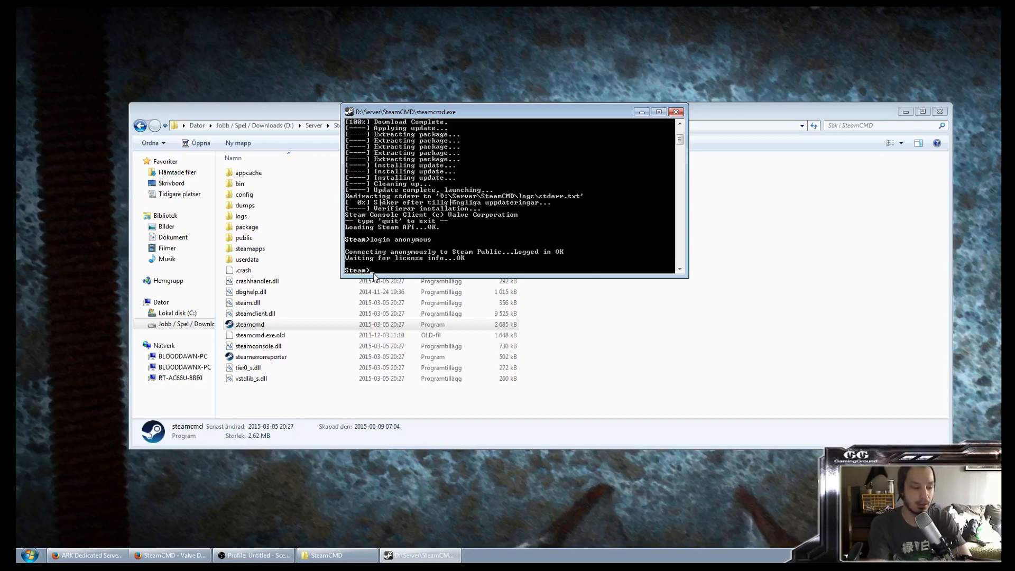
{"action": "key", "text": "alt+Left"}
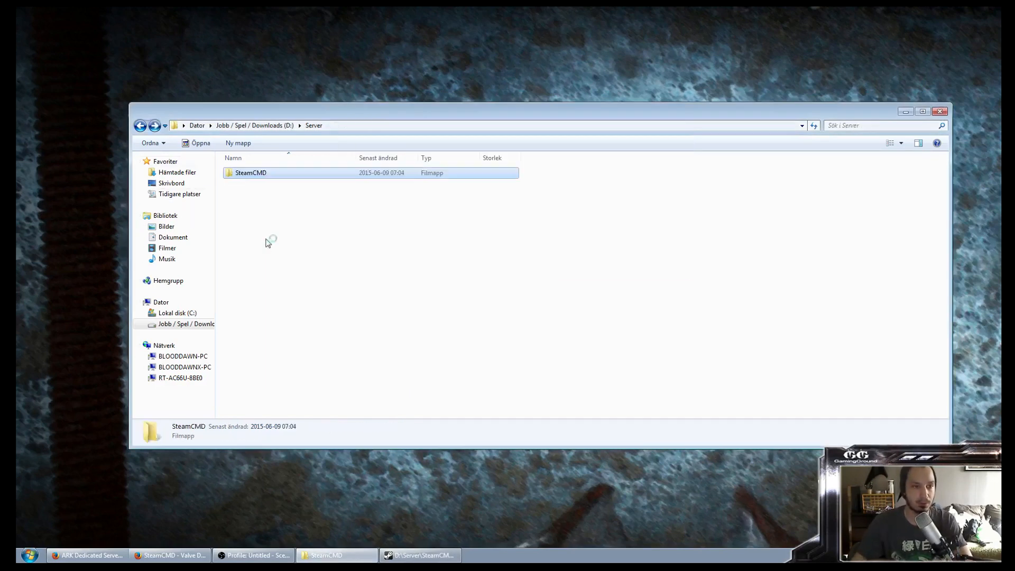
Step: Create a new empty folder named Arkds in D:\Server
{"action": "right_click", "coordinate": [268, 196]}
{"action": "mouse_move", "coordinate": [351, 336]}
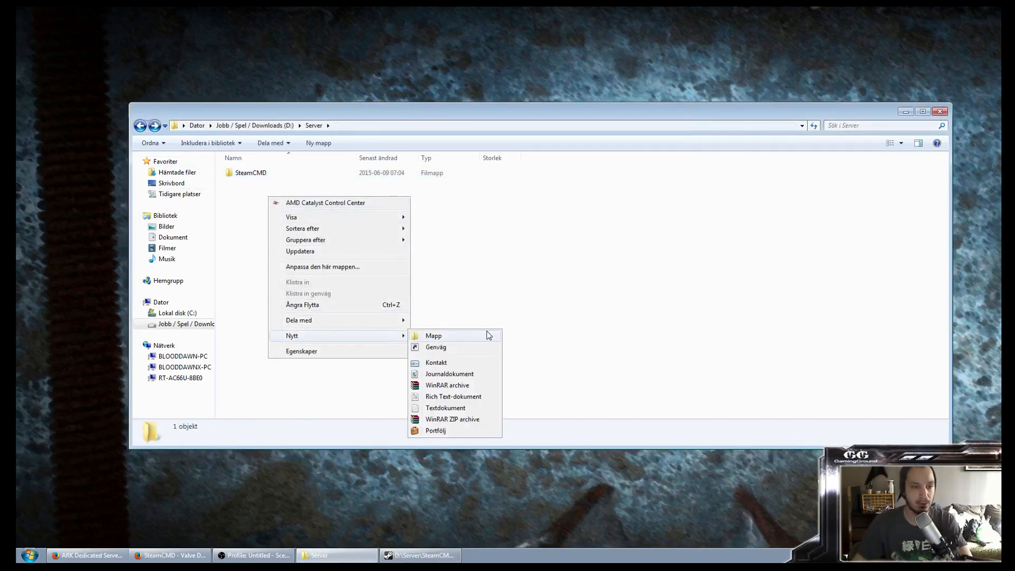
{"action": "left_click", "coordinate": [489, 336]}
{"action": "type", "text": "A"}
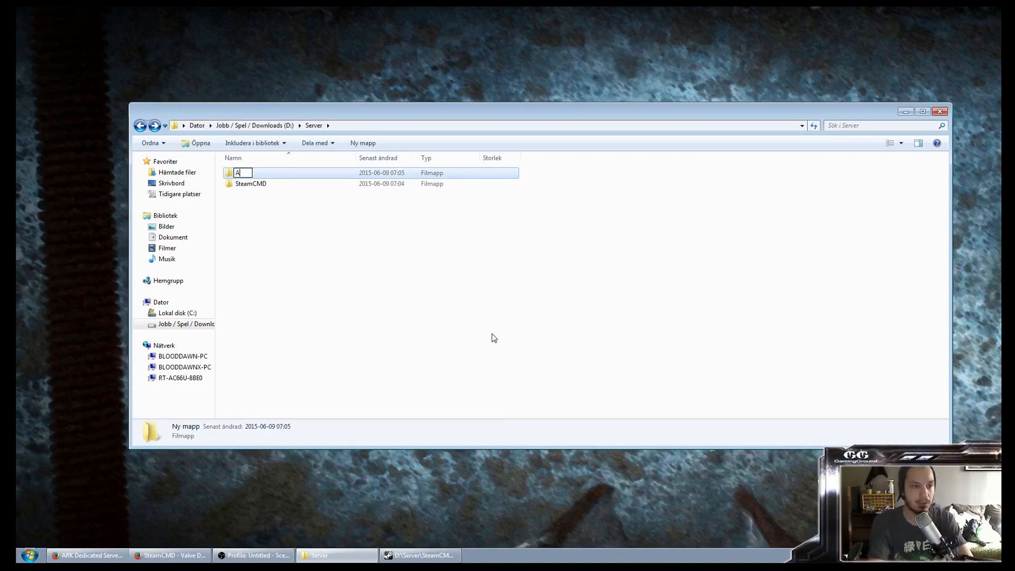
{"action": "type", "text": "rkds"}
{"action": "key", "text": "Return"}
{"action": "key", "text": "Return"}
{"action": "key", "text": "alt+Tab"}
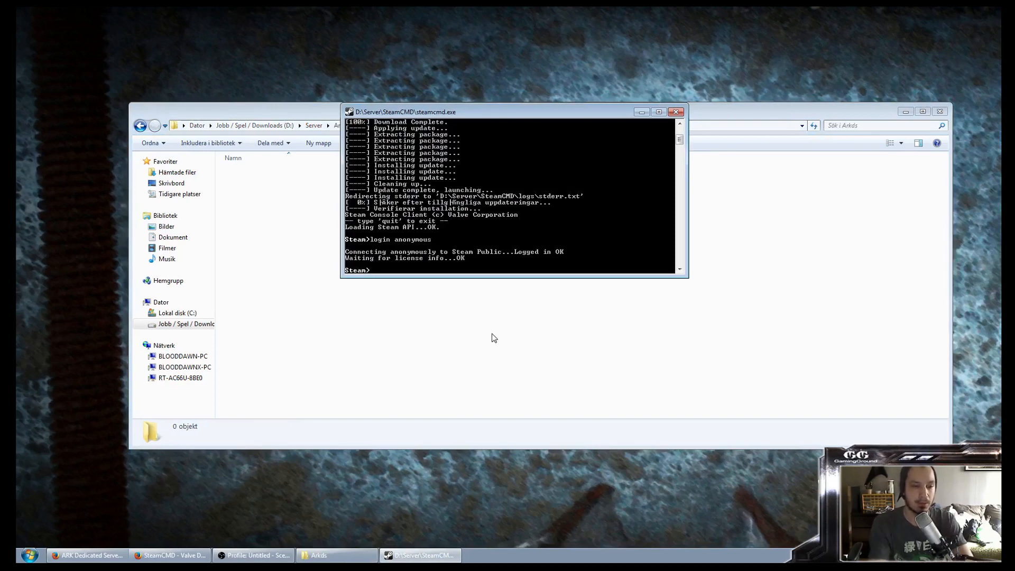
Step: Set the install directory to D:\Server\Arkds and run app_update 376030 validate
{"action": "type", "text": "force"}
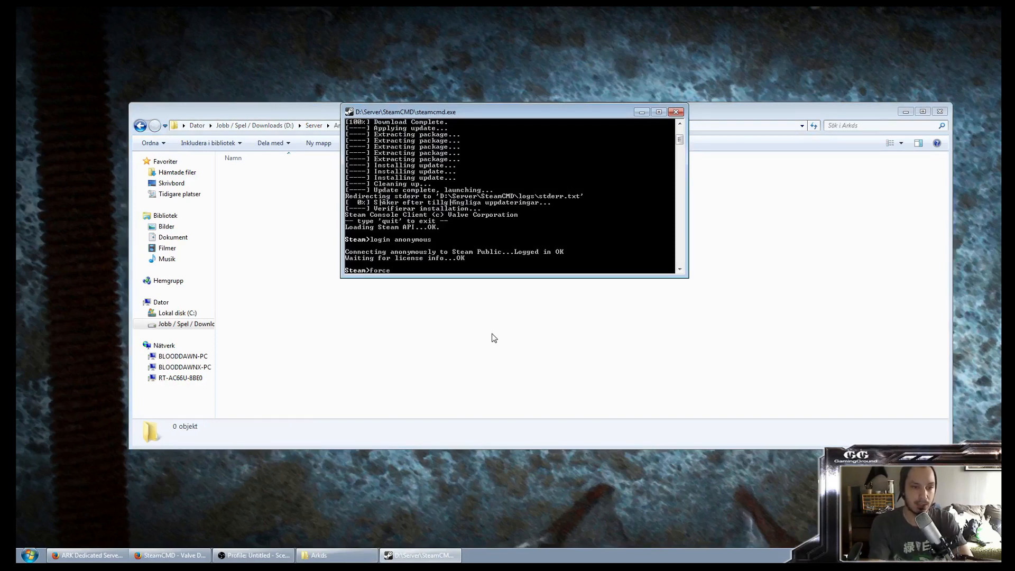
{"action": "type", "text": "_install"}
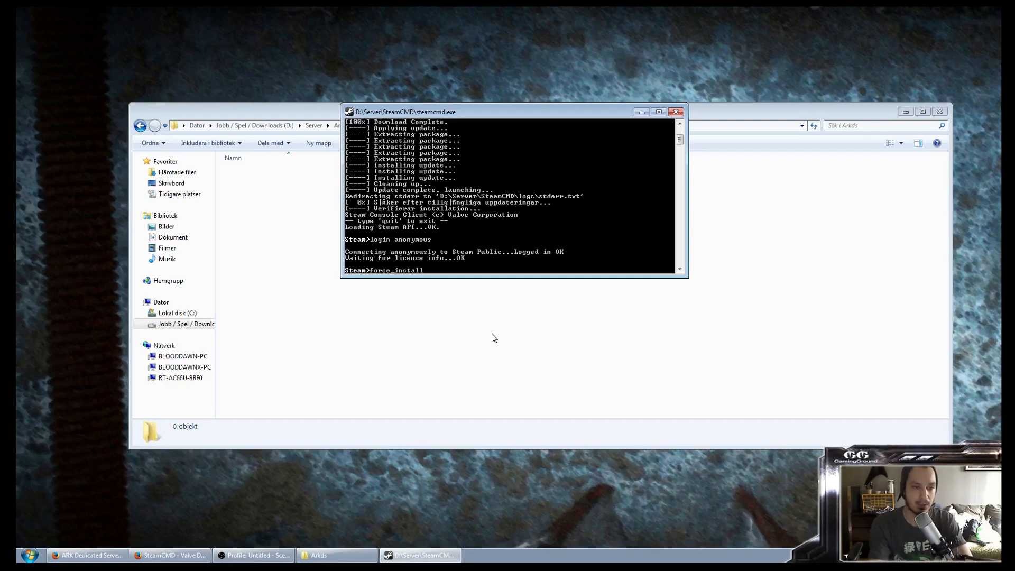
{"action": "type", "text": "_dir D:"}
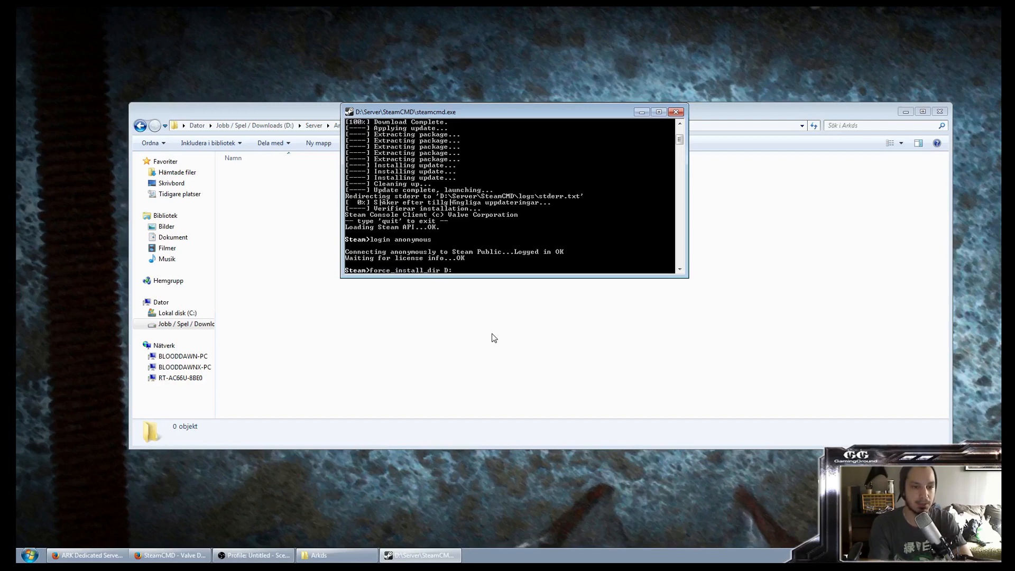
{"action": "type", "text": "\\Swe"}
{"action": "type", "text": "erve"}
{"action": "type", "text": "r\\Arkl"}
{"action": "key", "text": "Return"}
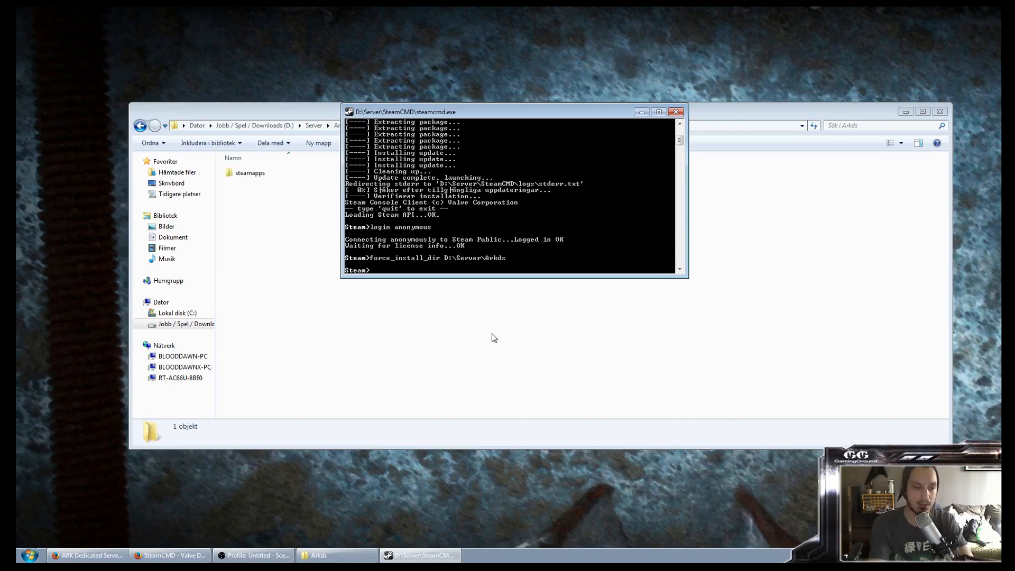
{"action": "type", "text": "app_update"}
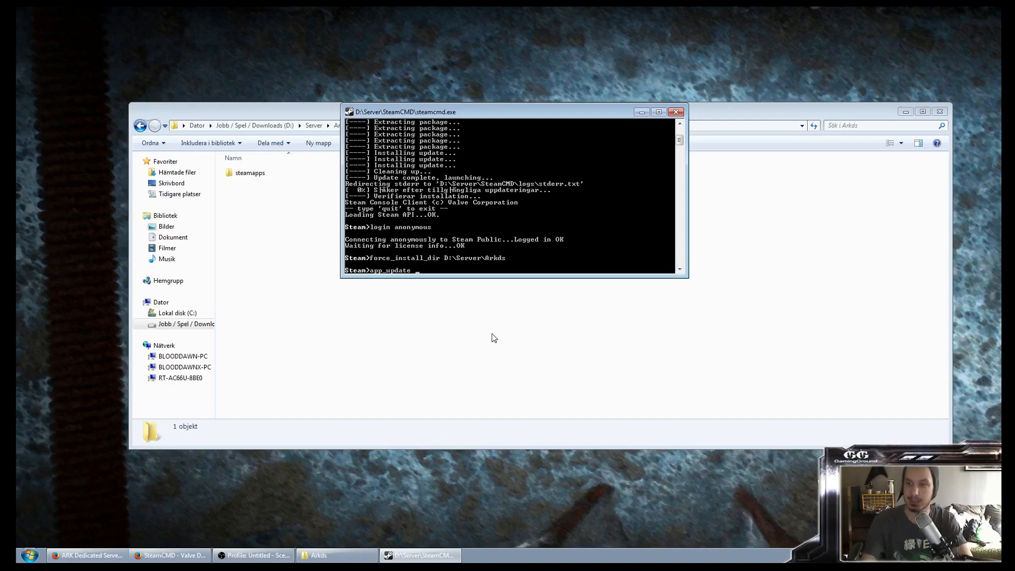
{"action": "type", "text": "37"}
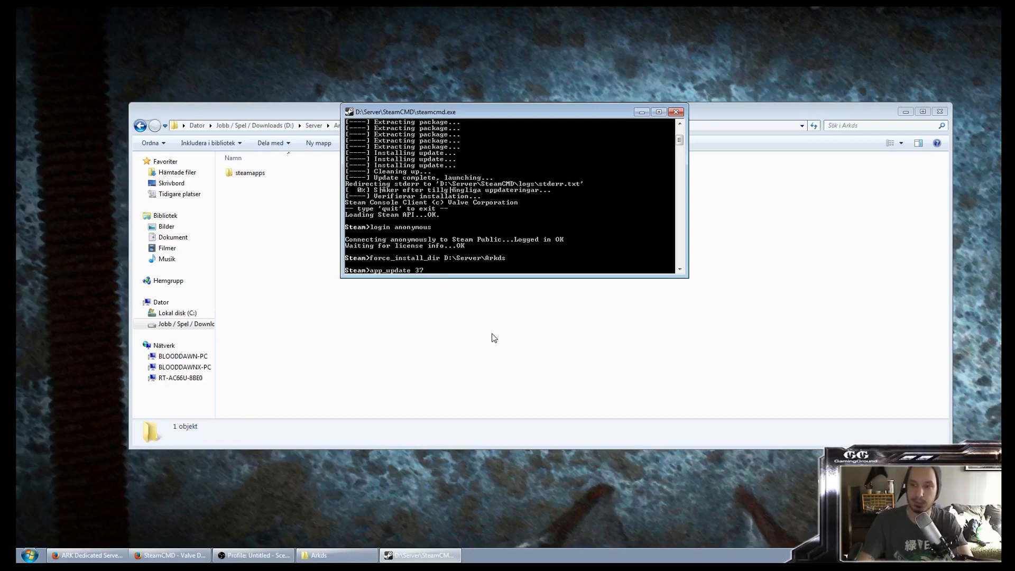
{"action": "type", "text": "6030"}
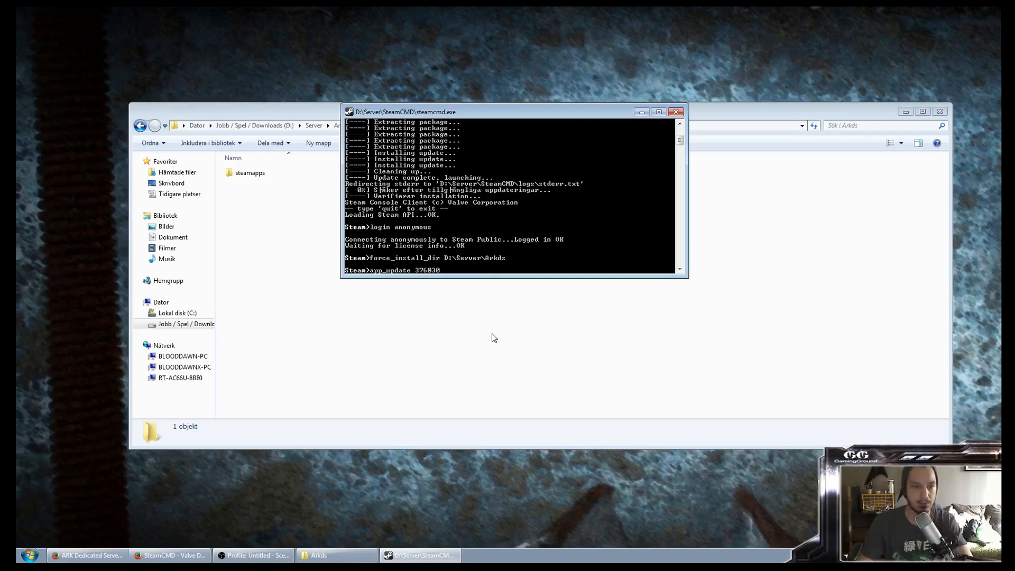
{"action": "type", "text": " validat"}
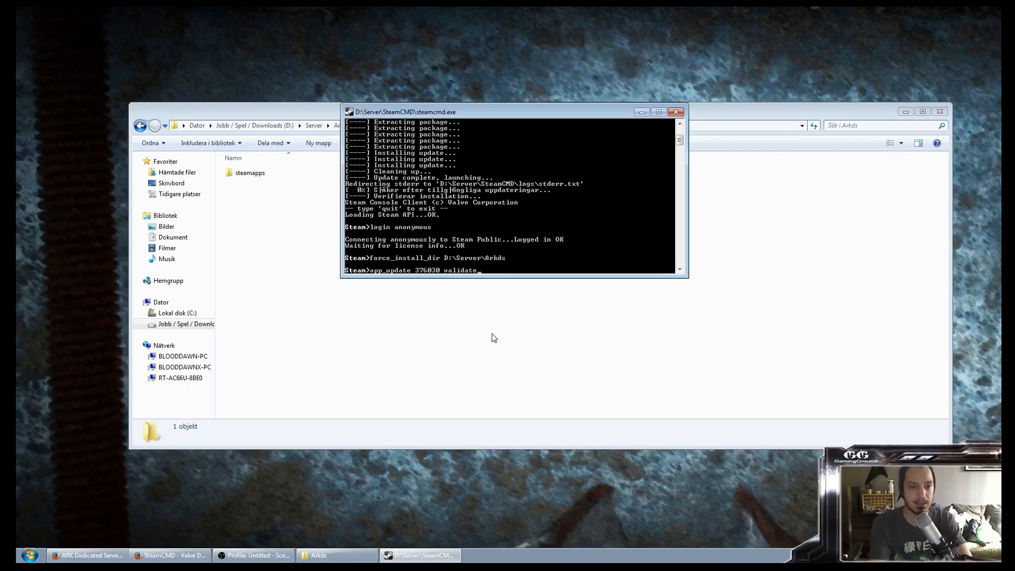
{"action": "type", "text": "e"}
{"action": "key", "text": "Return"}
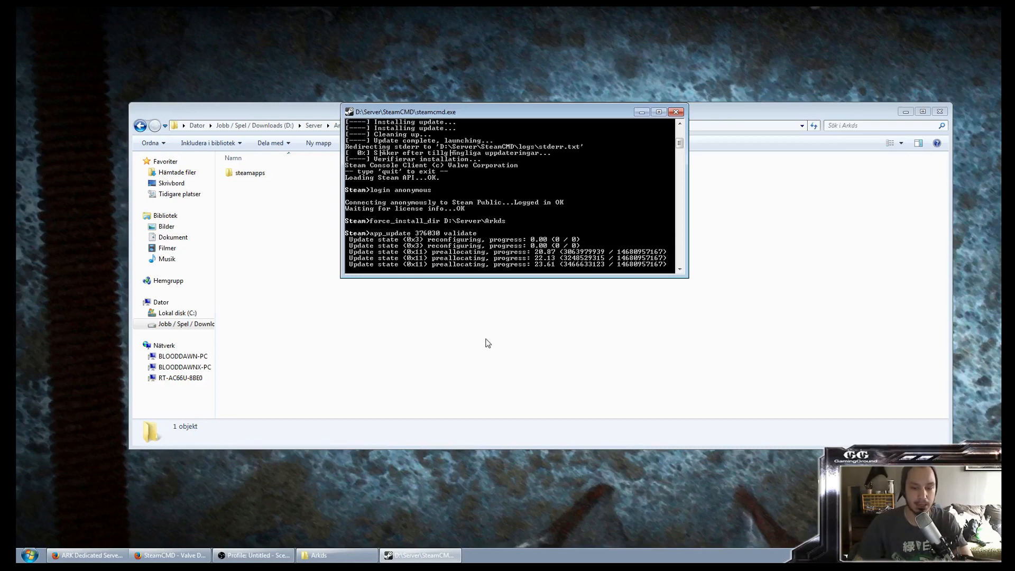
{"action": "left_click", "coordinate": [486, 342]}
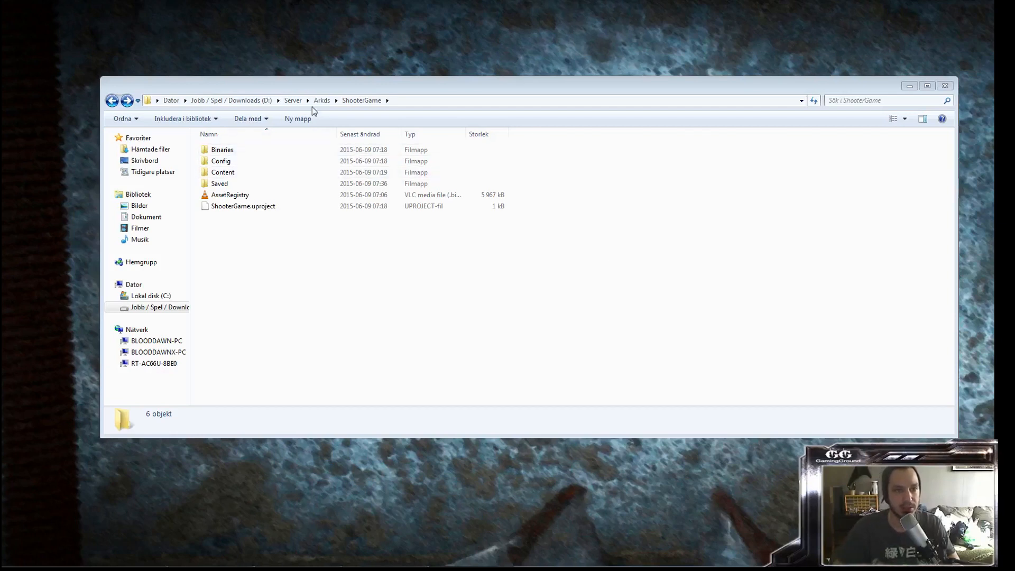
Step: Navigate from Arkds into ShooterGame\Binaries\Win64 and select the old empty text document
{"action": "left_click", "coordinate": [320, 101]}
{"action": "left_click", "coordinate": [422, 284]}
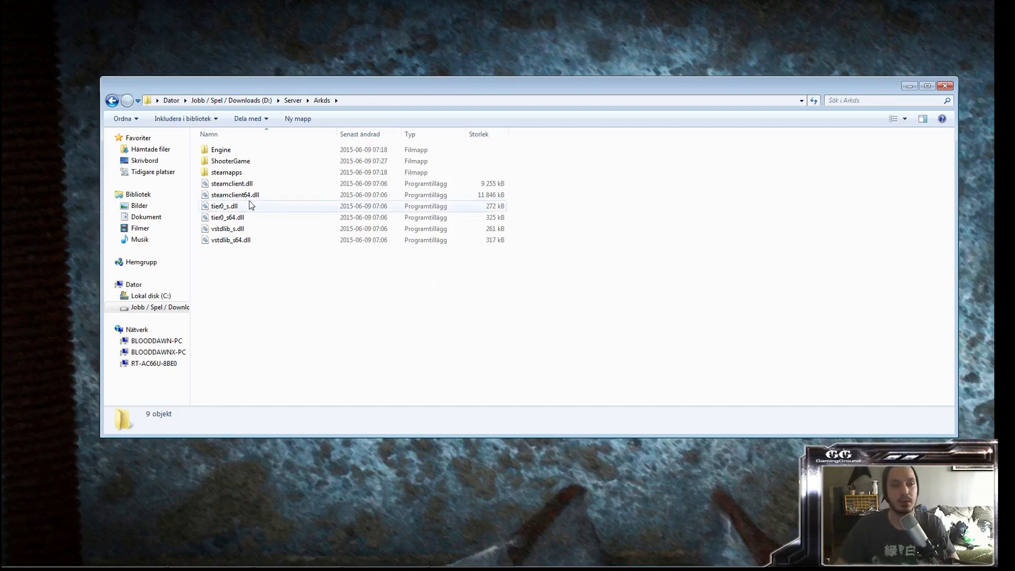
{"action": "double_click", "coordinate": [225, 163]}
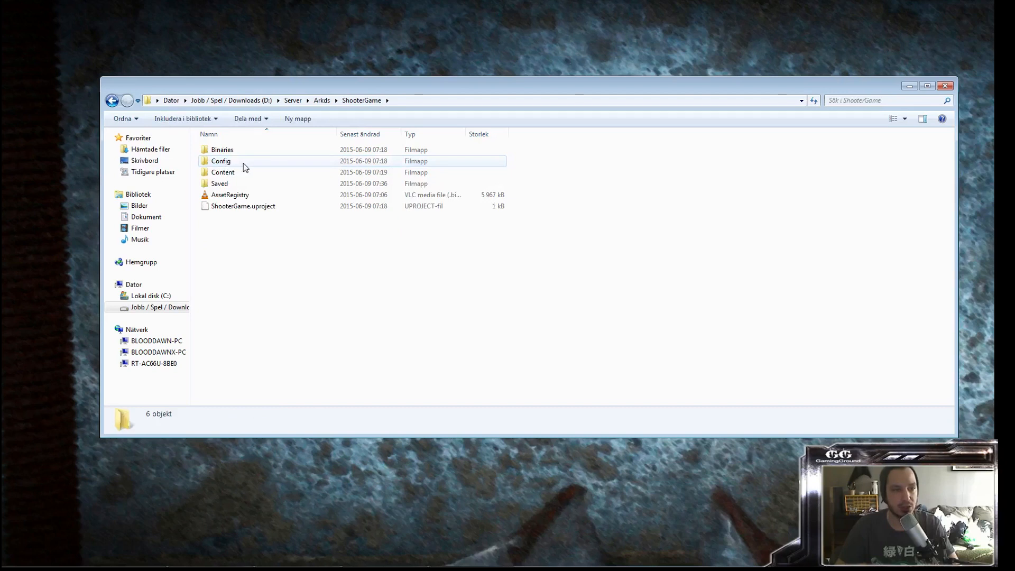
{"action": "double_click", "coordinate": [240, 154]}
{"action": "left_click", "coordinate": [240, 153]}
{"action": "double_click", "coordinate": [240, 153]}
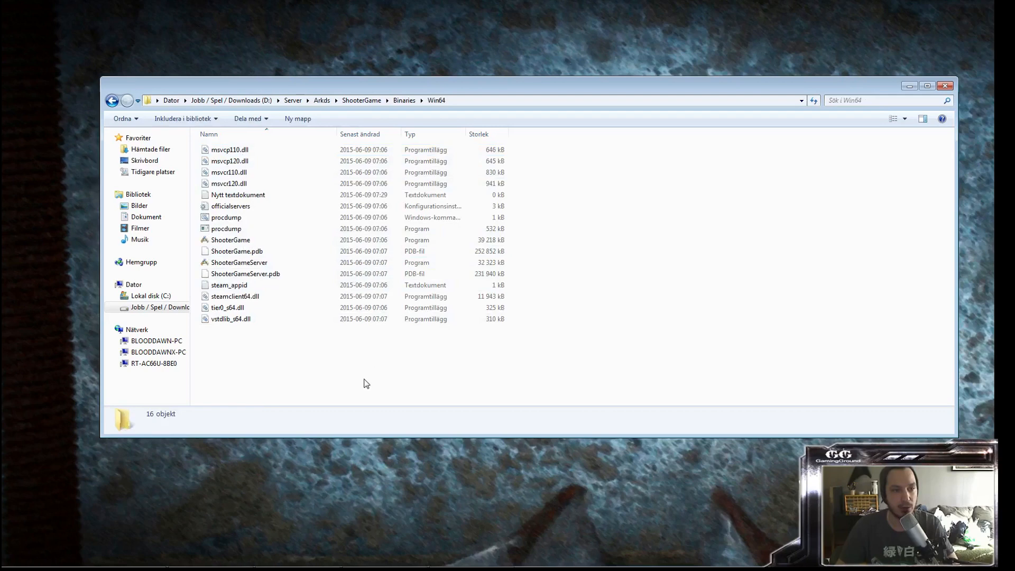
{"action": "left_click", "coordinate": [264, 196]}
Step: Delete the old Nytt textdokument and open a fresh new text document in Notepad
{"action": "key", "text": "Delete"}
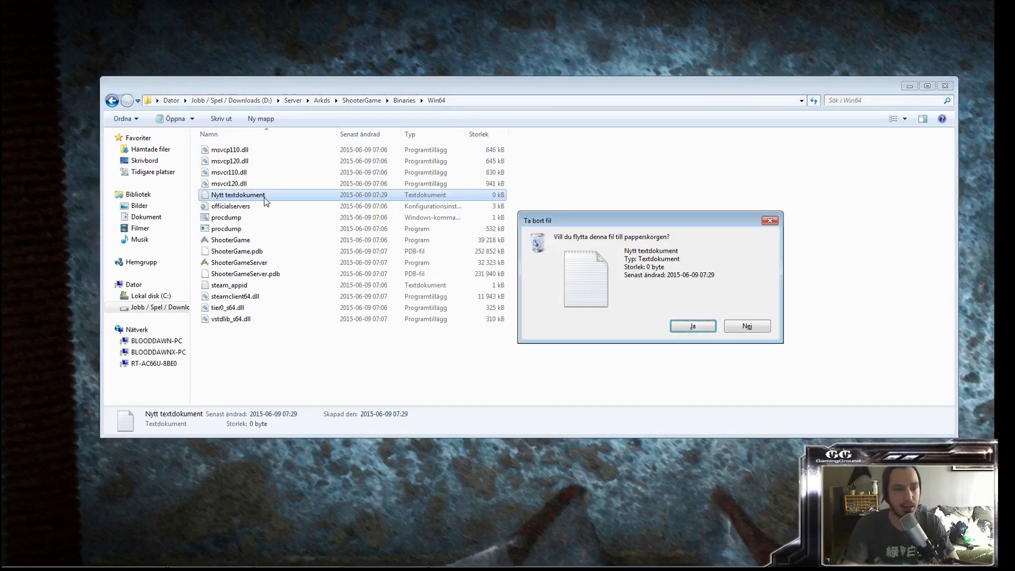
{"action": "key", "text": "Return"}
{"action": "right_click", "coordinate": [259, 358]}
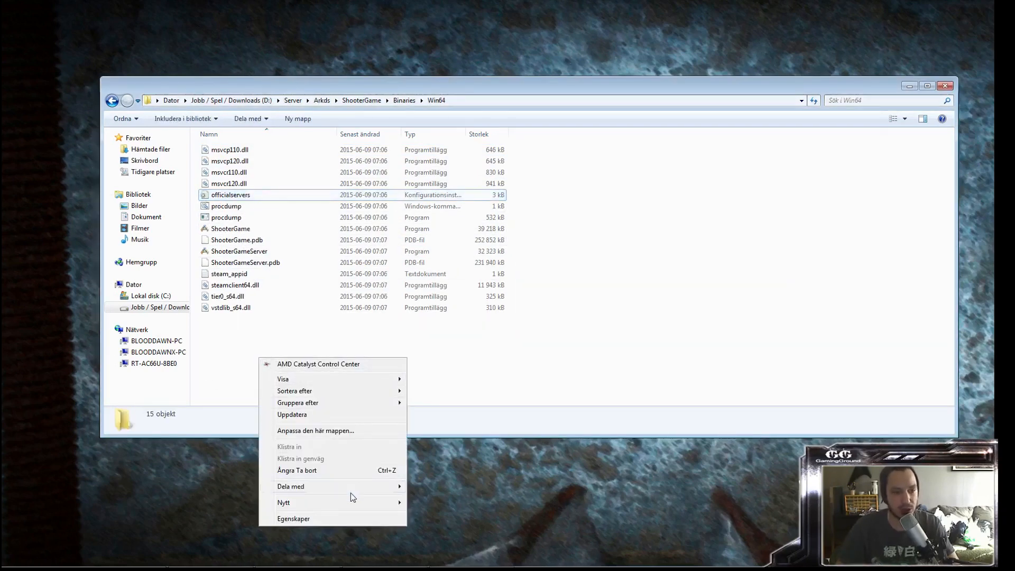
{"action": "mouse_move", "coordinate": [350, 503]}
{"action": "left_click", "coordinate": [468, 469]}
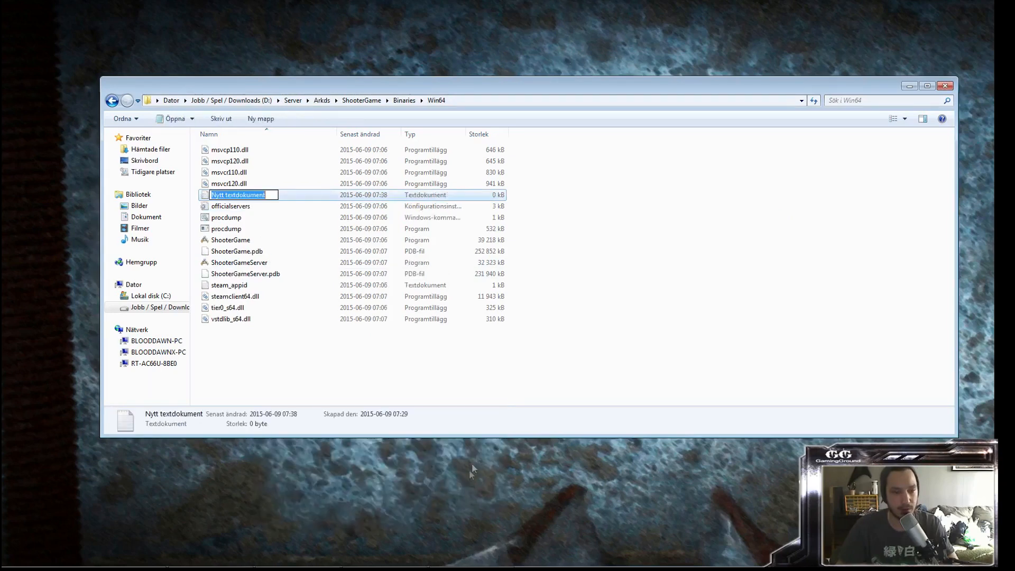
{"action": "key", "text": "Return"}
{"action": "key", "text": "Return"}
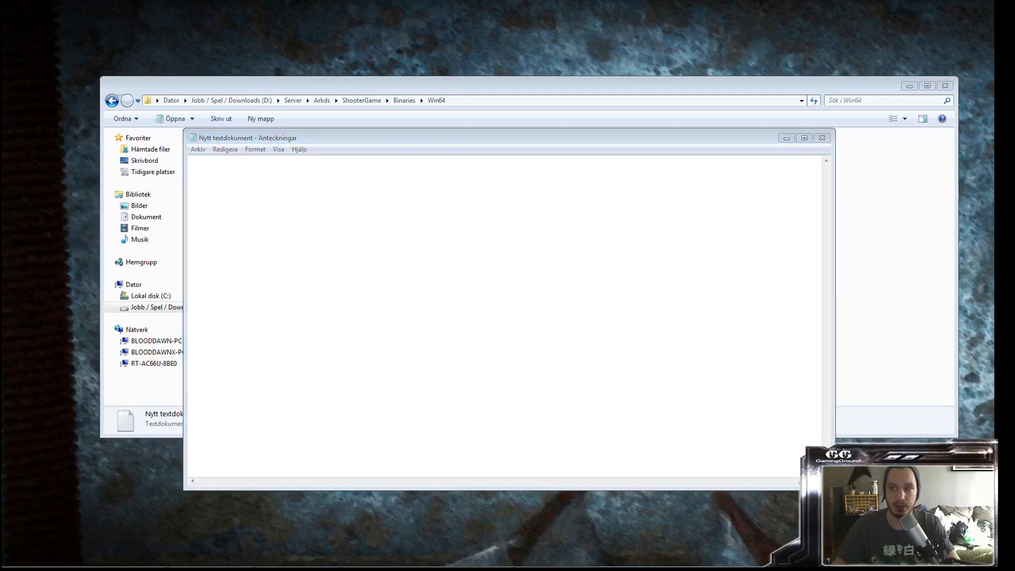
Step: Paste the ShooterGameServer launch command into the Notepad document
{"action": "left_click", "coordinate": [357, 248]}
{"action": "type", "text": "start ShooterGameServer.exe TheIsland?QueryPort=27015?SessionName=YOURSER"}
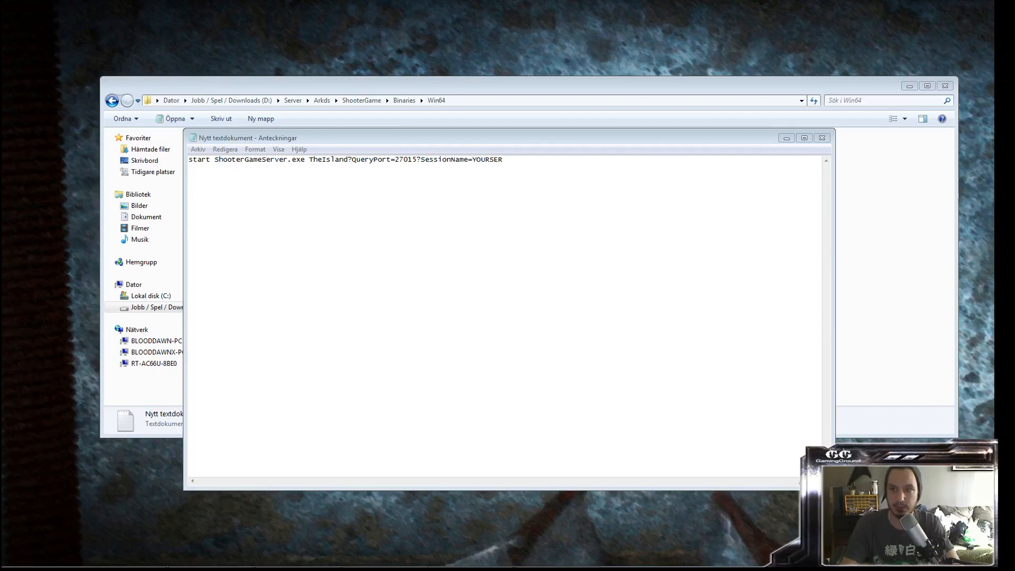
{"action": "left_click", "coordinate": [733, 267]}
{"action": "key", "text": "ctrl+a"}
{"action": "key", "text": "ctrl+v"}
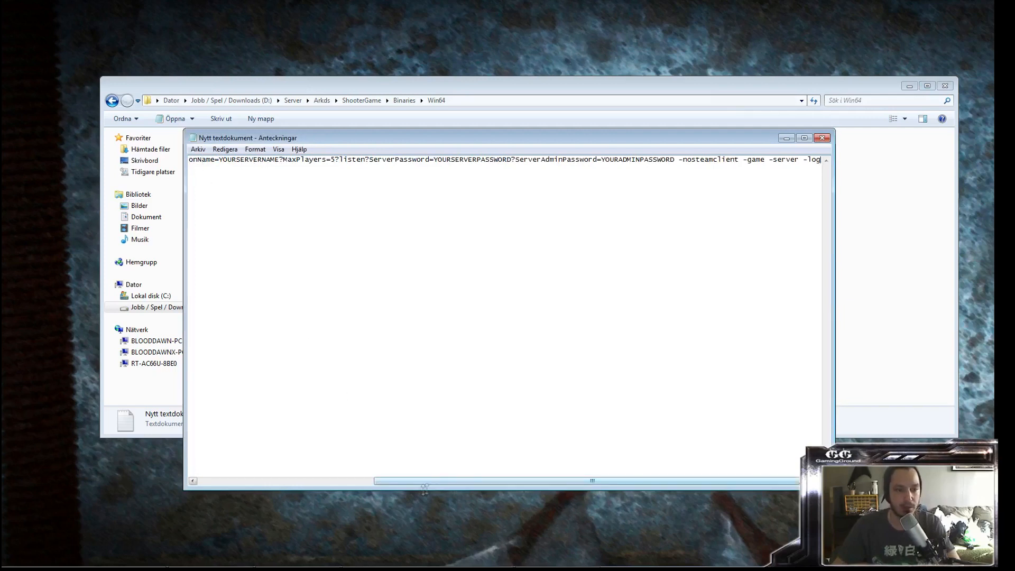
{"action": "left_click_drag", "start_coordinate": [415, 479], "coordinate": [231, 472]}
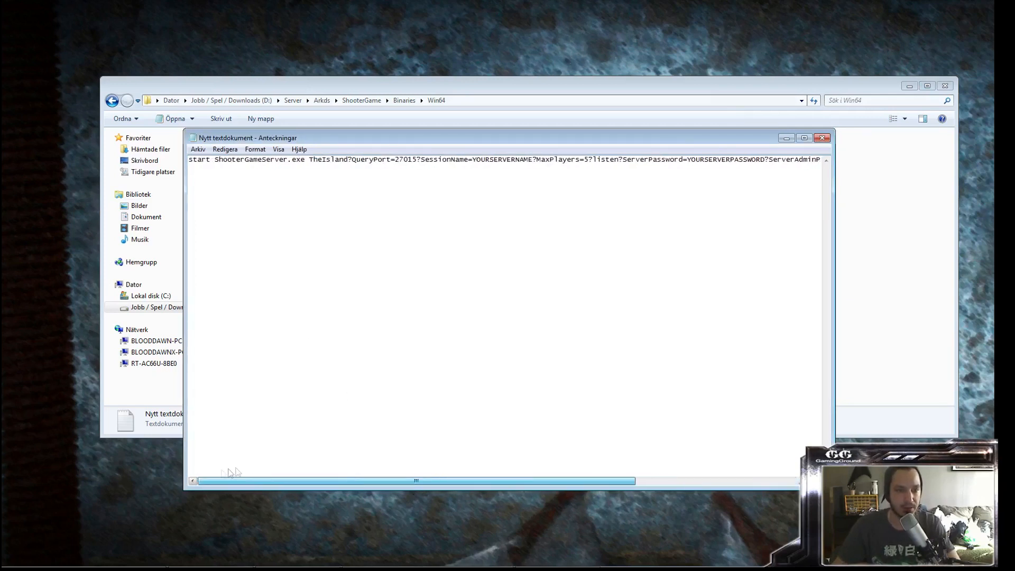
Step: Replace the YOURSERVERNAME placeholder with the session name 'GamingGround ARK'
{"action": "left_click", "coordinate": [383, 159]}
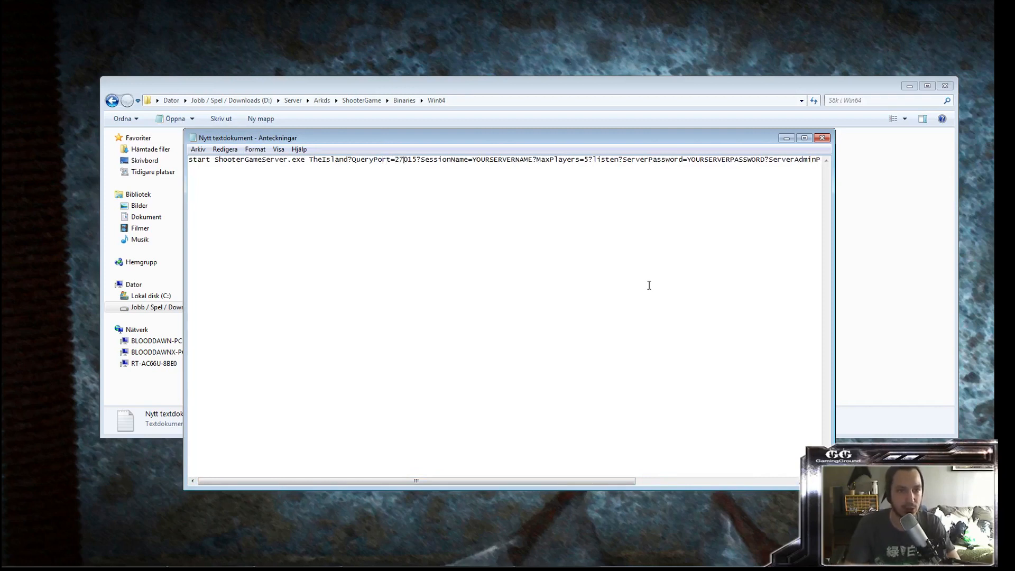
{"action": "key", "text": "shift+Right"}
{"action": "key", "text": "shift+Right"}
{"action": "key", "text": "shift+Right"}
{"action": "key", "text": "shift+Right"}
{"action": "key", "text": "shift+Right"}
{"action": "key", "text": "shift+Right"}
{"action": "key", "text": "shift+Right"}
{"action": "key", "text": "shift+Right"}
{"action": "key", "text": "shift+Right"}
{"action": "key", "text": "Right"}
{"action": "key", "text": "Right"}
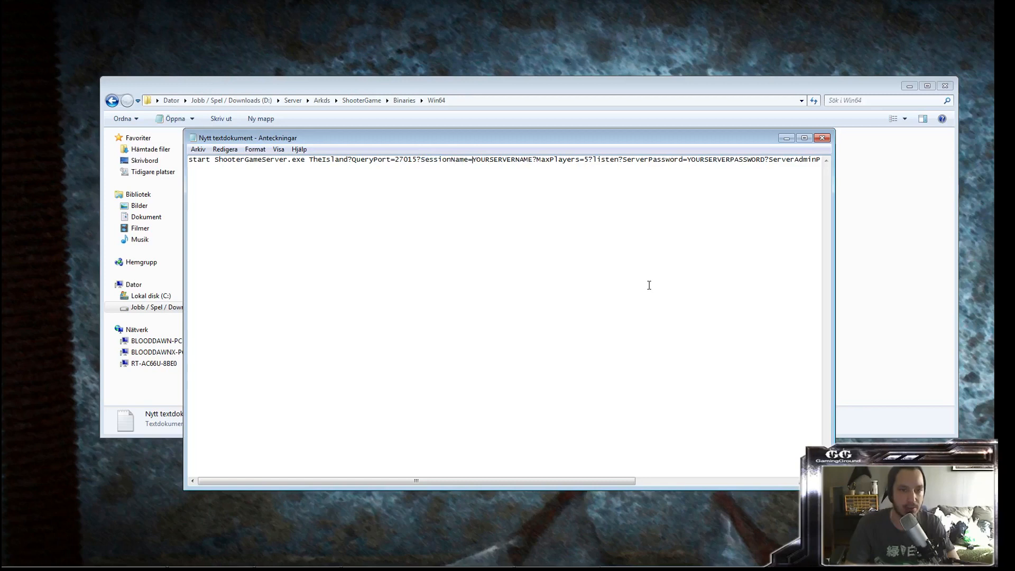
{"action": "key", "text": "shift+Right"}
{"action": "key", "text": "shift+Right"}
{"action": "key", "text": "shift+Right"}
{"action": "key", "text": "shift+Right"}
{"action": "key", "text": "shift+Right"}
{"action": "key", "text": "shift+Right"}
{"action": "key", "text": "shift+Right"}
{"action": "key", "text": "shift+Right"}
{"action": "key", "text": "shift+Right"}
{"action": "key", "text": "shift+Right"}
{"action": "key", "text": "shift+Right"}
{"action": "key", "text": "shift+Right"}
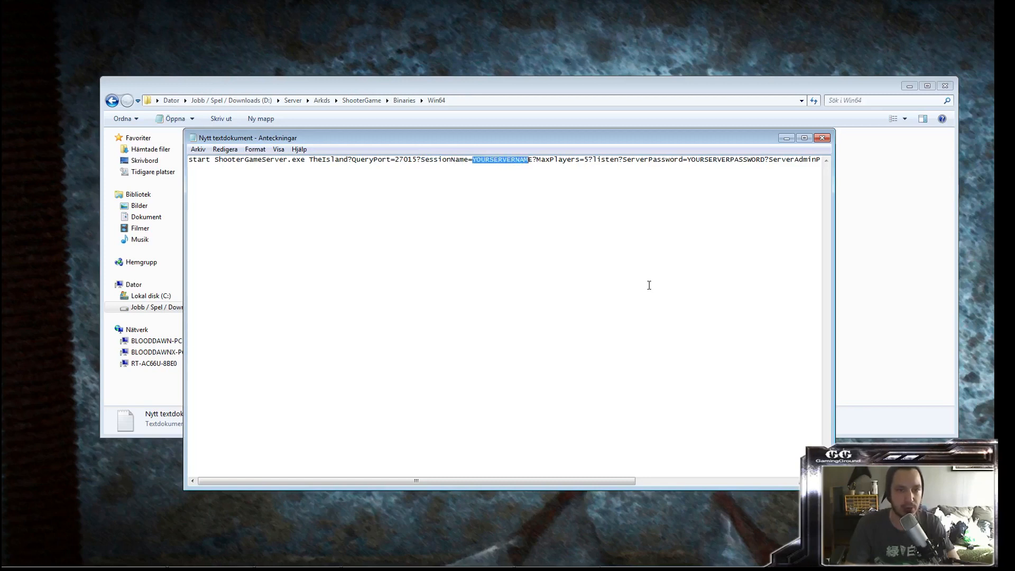
{"action": "type", "text": "GaminGr"}
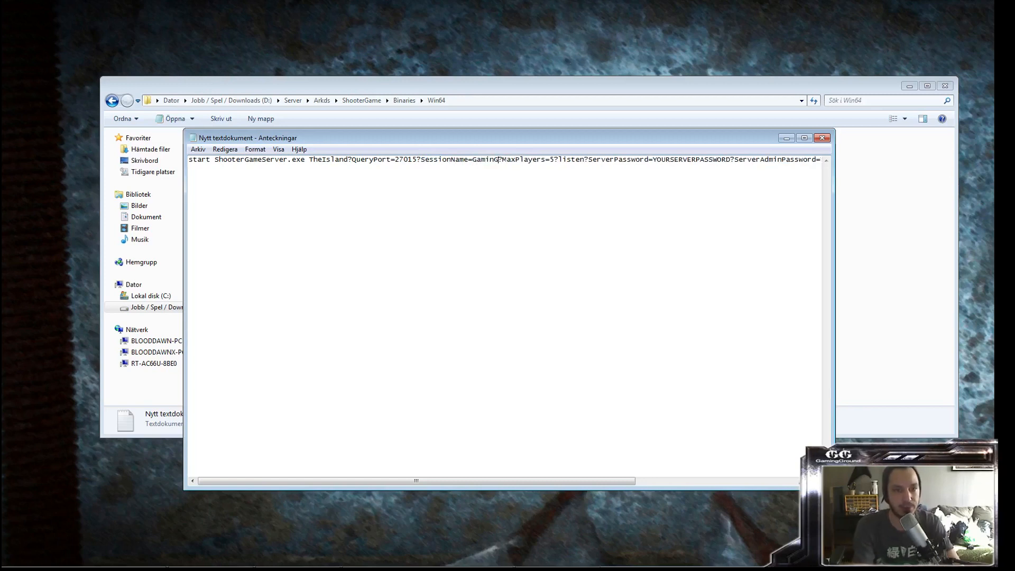
{"action": "key", "text": "BackSpace"}
{"action": "key", "text": "BackSpace"}
{"action": "type", "text": "gGround"}
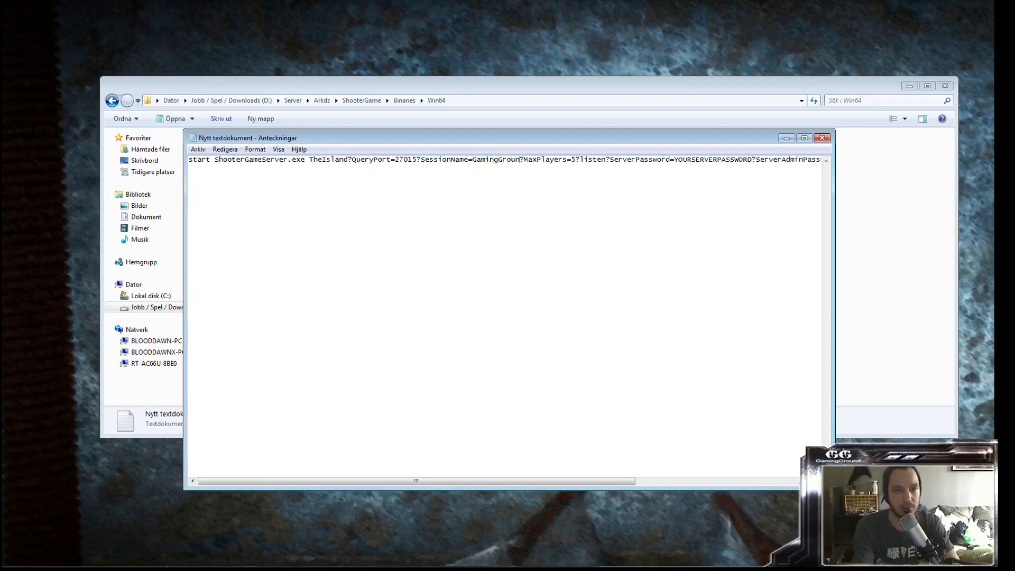
{"action": "type", "text": " ARK"}
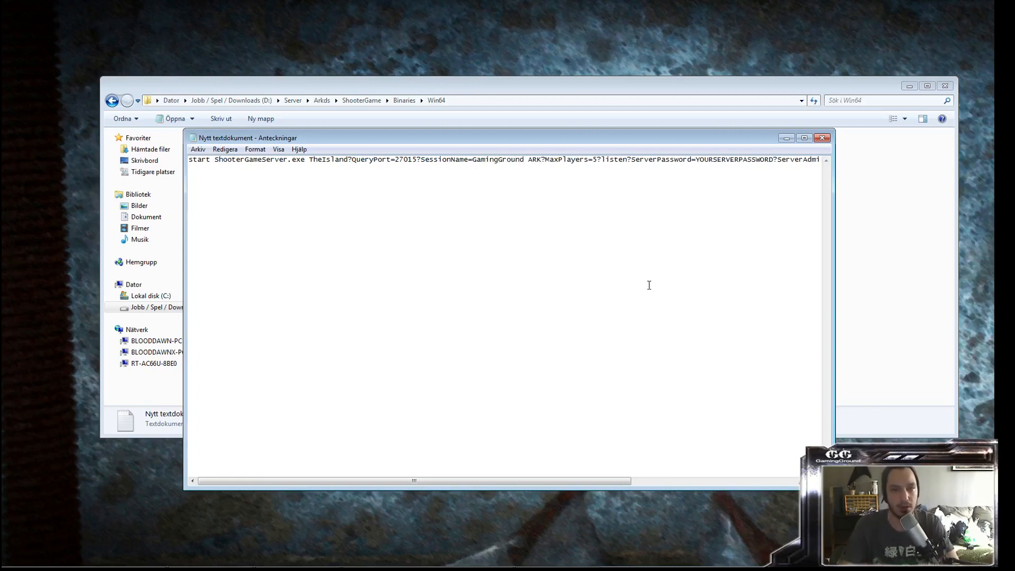
Step: Set max players to 10 and enter a server password in the launch line
{"action": "key", "text": "shift+Left"}
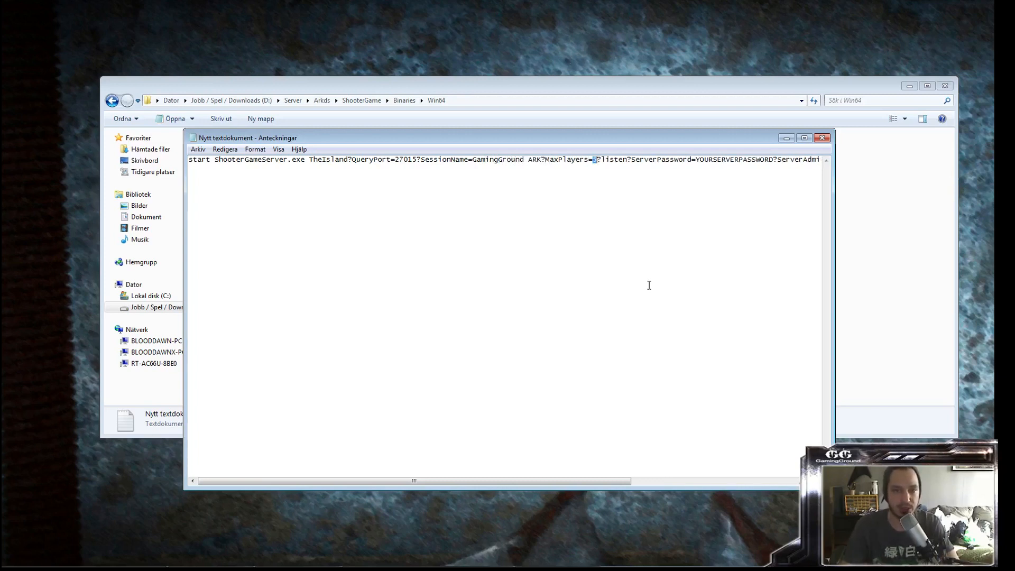
{"action": "type", "text": "10"}
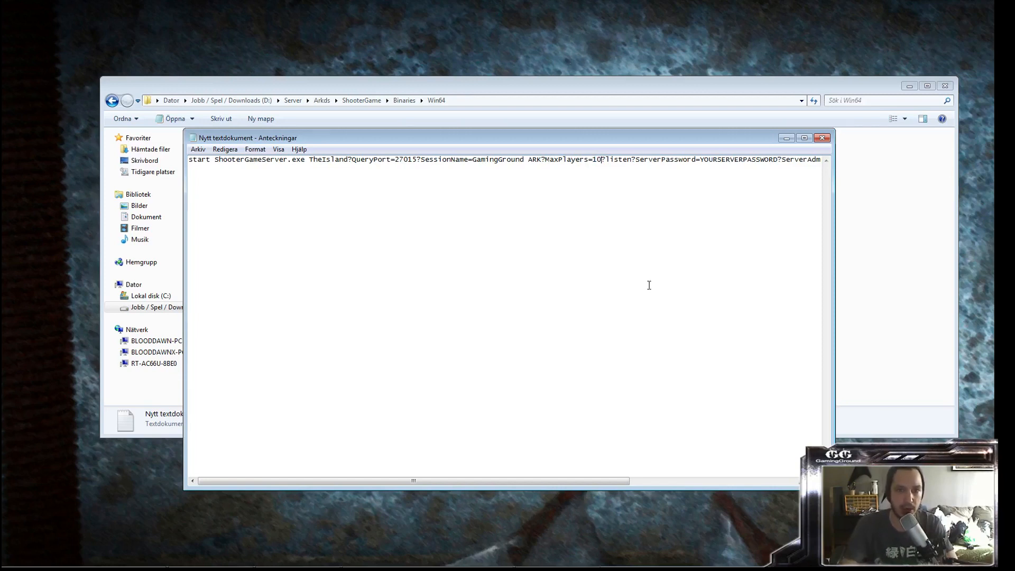
{"action": "key", "text": "Right"}
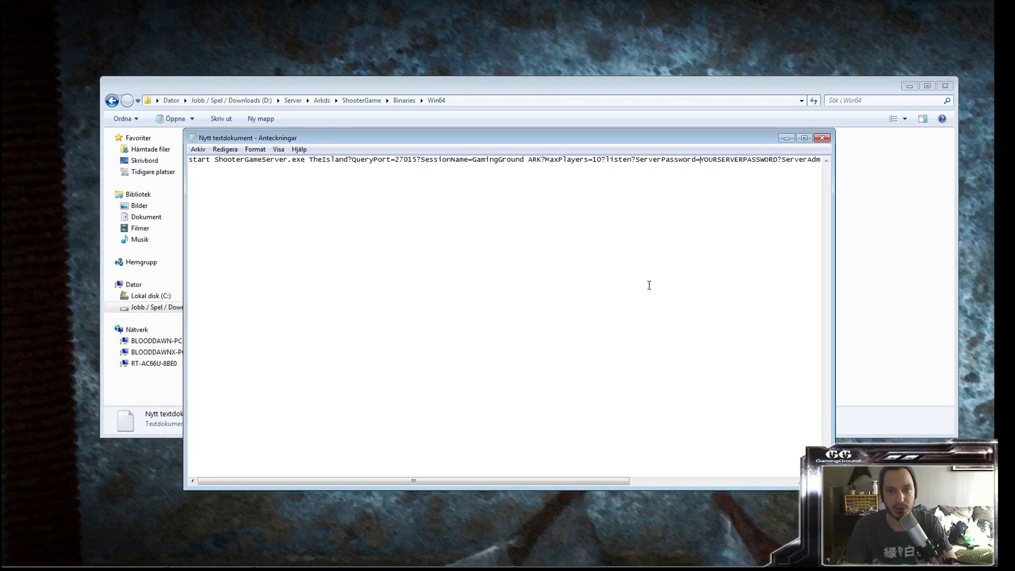
{"action": "key", "text": "shift+Right"}
{"action": "key", "text": "shift+Right"}
{"action": "key", "text": "shift+Right"}
{"action": "key", "text": "shift+Right"}
{"action": "key", "text": "shift+Right"}
{"action": "key", "text": "shift+Right"}
{"action": "key", "text": "shift+Right"}
{"action": "key", "text": "shift+Right"}
{"action": "key", "text": "shift+Right"}
{"action": "key", "text": "shift+Right"}
{"action": "key", "text": "shift+Right"}
{"action": "key", "text": "shift+Right"}
{"action": "key", "text": "shift+Right"}
{"action": "key", "text": "shift+Right"}
{"action": "key", "text": "shift+Right"}
{"action": "key", "text": "shift+Right"}
{"action": "key", "text": "shift+Right"}
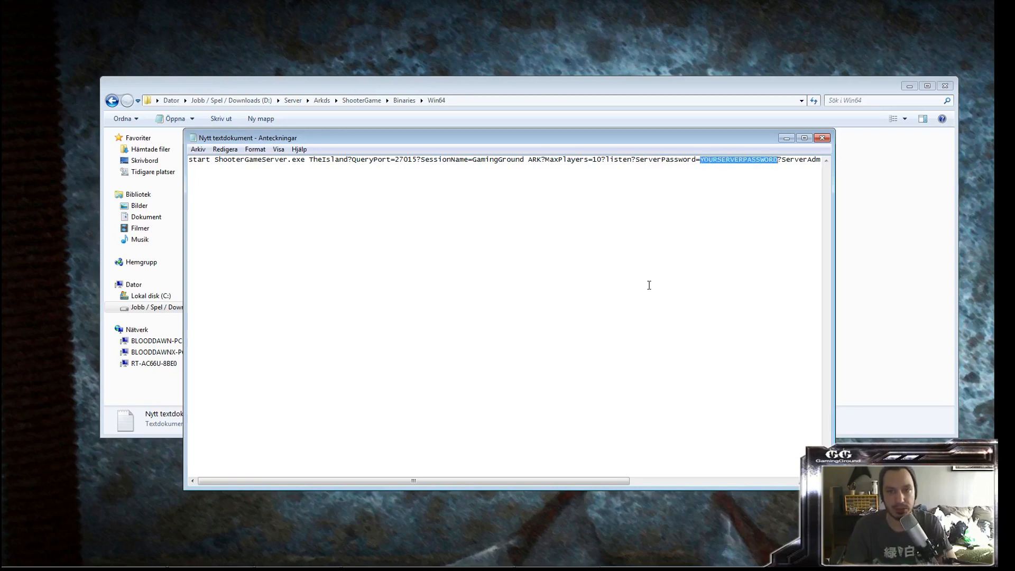
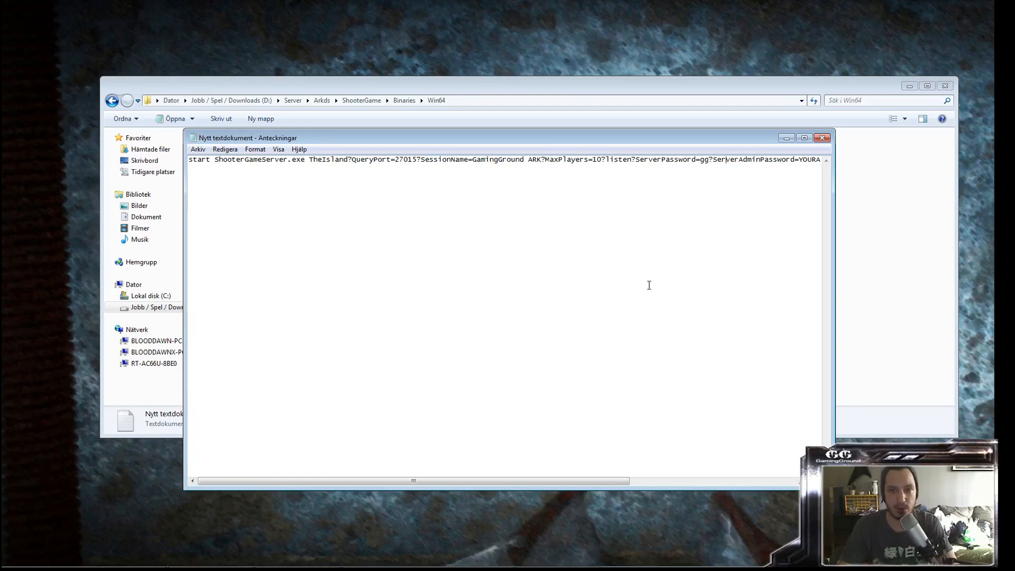
Step: Replace the admin password placeholder with a new admin password
{"action": "key", "text": "Right"}
{"action": "key", "text": "Right"}
{"action": "key", "text": "Right"}
{"action": "key", "text": "Right"}
{"action": "key", "text": "Right"}
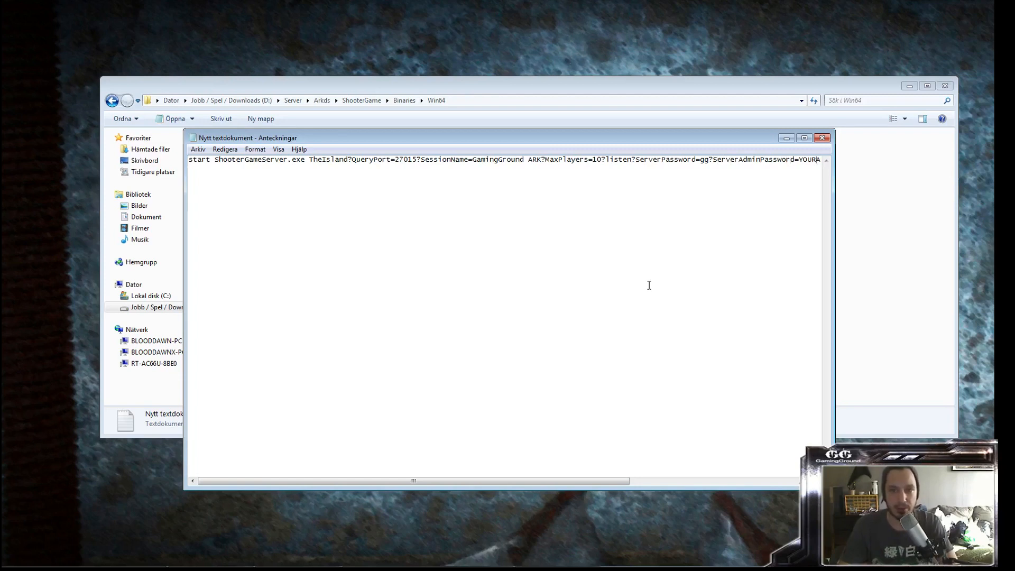
{"action": "key", "text": "Right"}
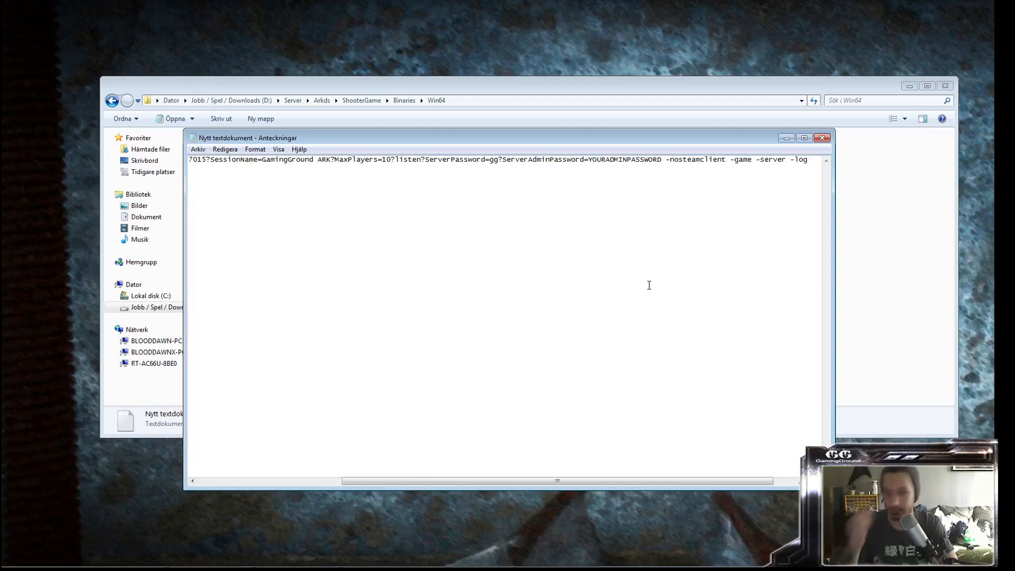
{"action": "key", "text": "shift+Right"}
{"action": "key", "text": "shift+Right"}
{"action": "key", "text": "shift+Right"}
{"action": "key", "text": "shift+Right"}
{"action": "key", "text": "shift+Right"}
{"action": "key", "text": "shift+Right"}
{"action": "key", "text": "shift+Right"}
{"action": "key", "text": "shift+Right"}
{"action": "key", "text": "shift+Right"}
{"action": "key", "text": "shift+Right"}
{"action": "key", "text": "shift+Right"}
{"action": "key", "text": "shift+Right"}
{"action": "key", "text": "shift+Right"}
{"action": "key", "text": "shift+Right"}
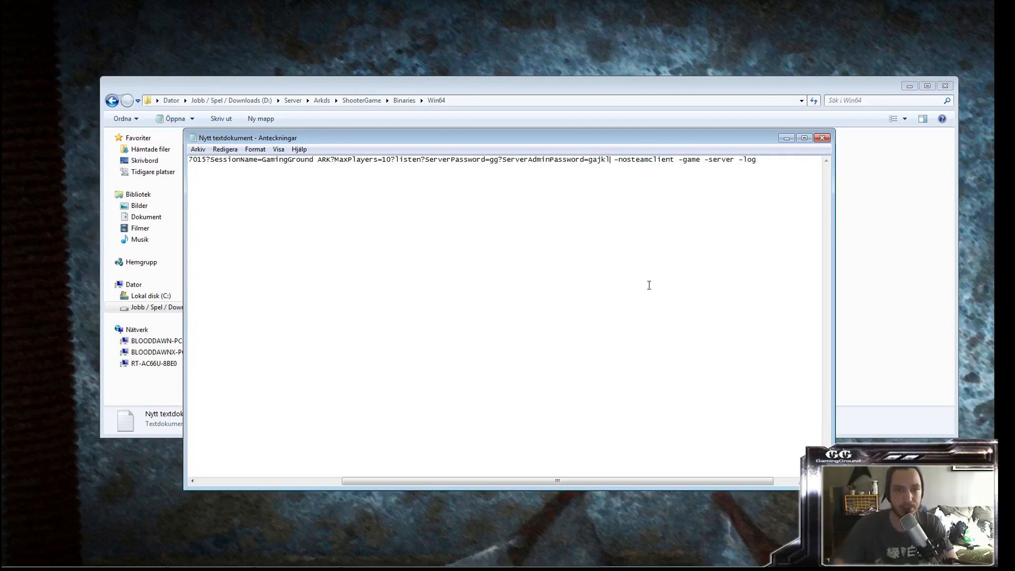
{"action": "left_click", "coordinate": [586, 282]}
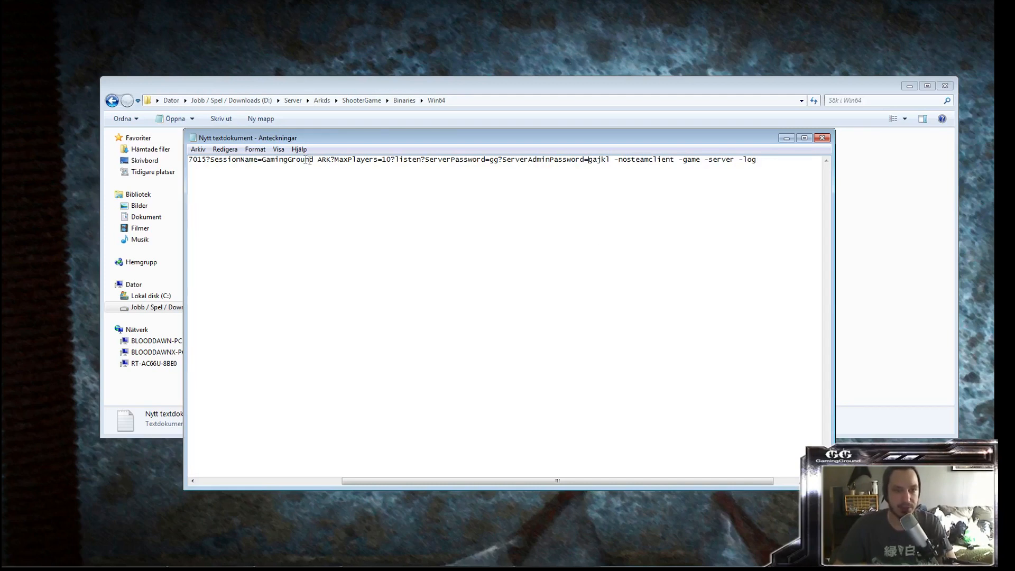
{"action": "left_click", "coordinate": [197, 149]}
{"action": "left_click", "coordinate": [223, 200]}
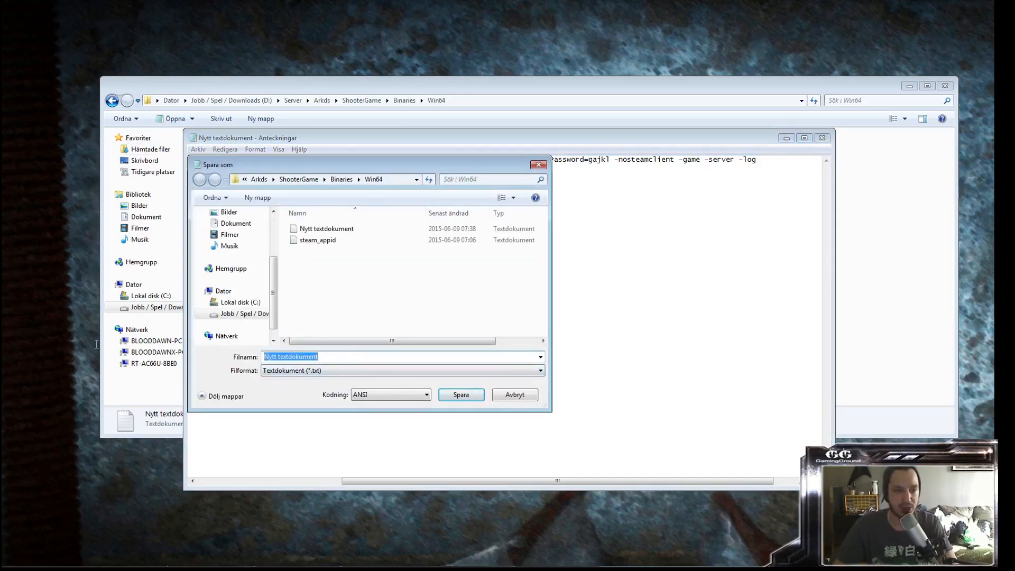
Step: Save the launch line as "startserver.bat" in Win64 and close Notepad
{"action": "left_click", "coordinate": [225, 336]}
{"action": "type", "text": "\""}
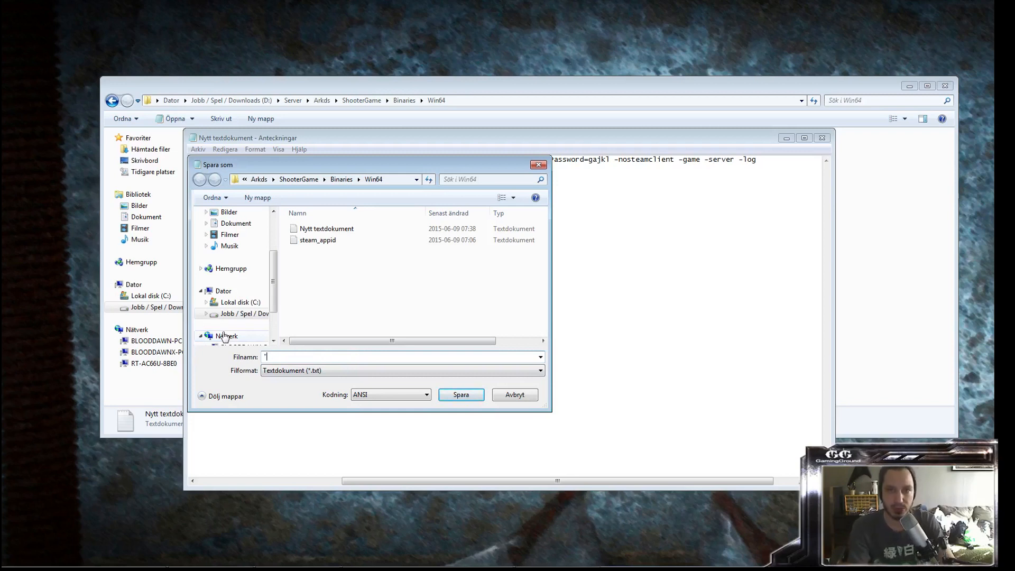
{"action": "type", "text": "startserver.bat"}
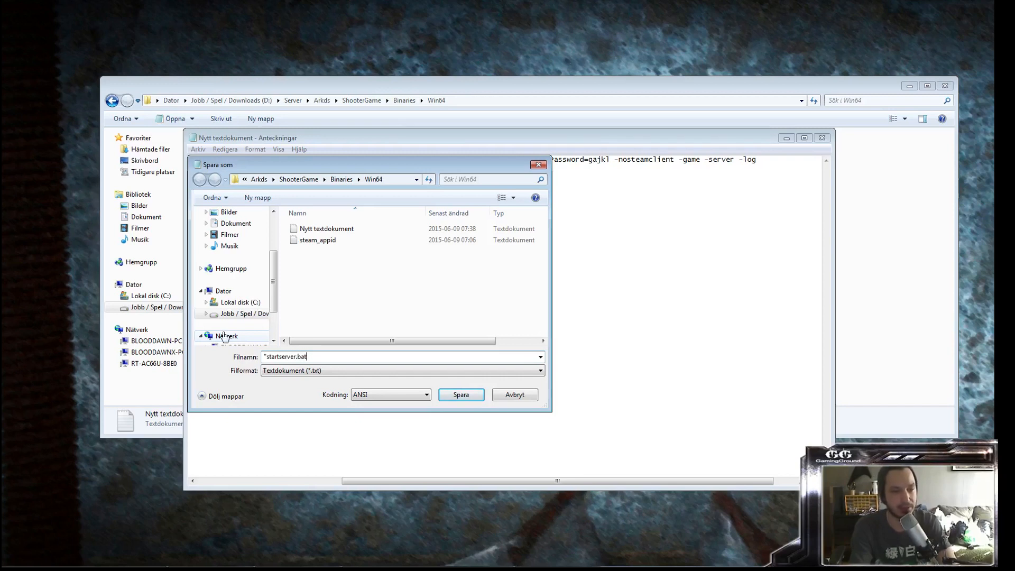
{"action": "type", "text": "\""}
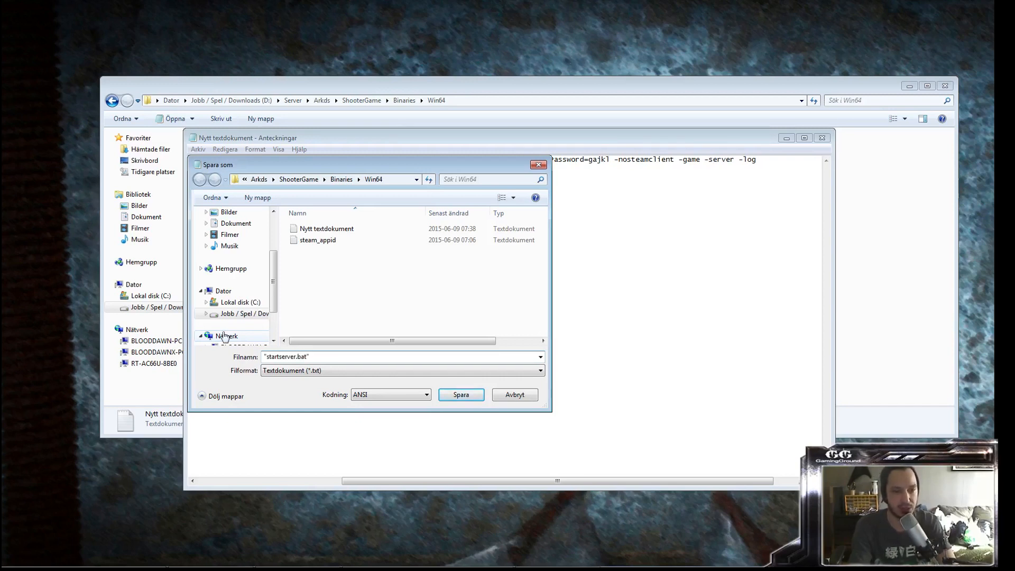
{"action": "key", "text": "Return"}
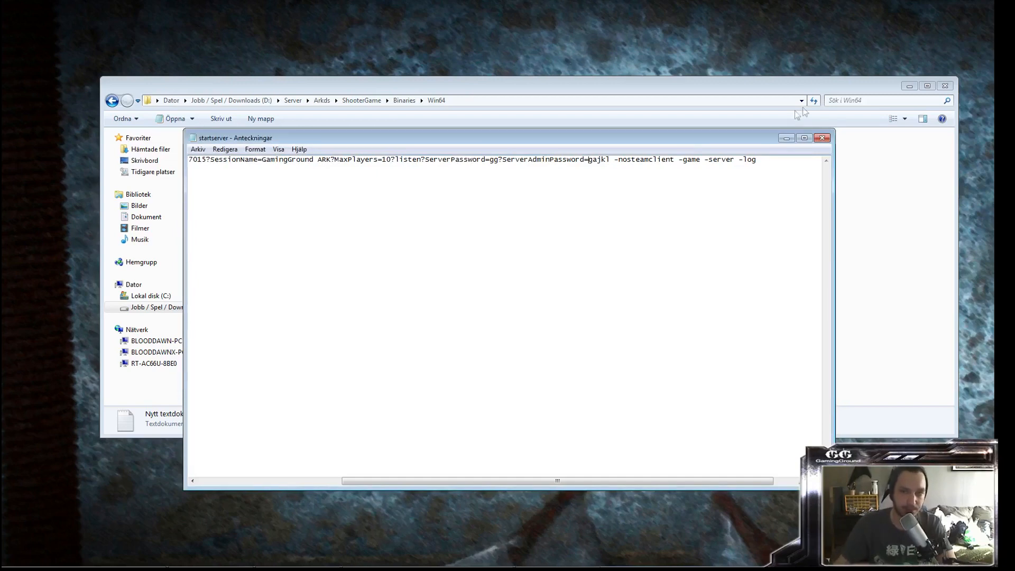
{"action": "left_click", "coordinate": [825, 137]}
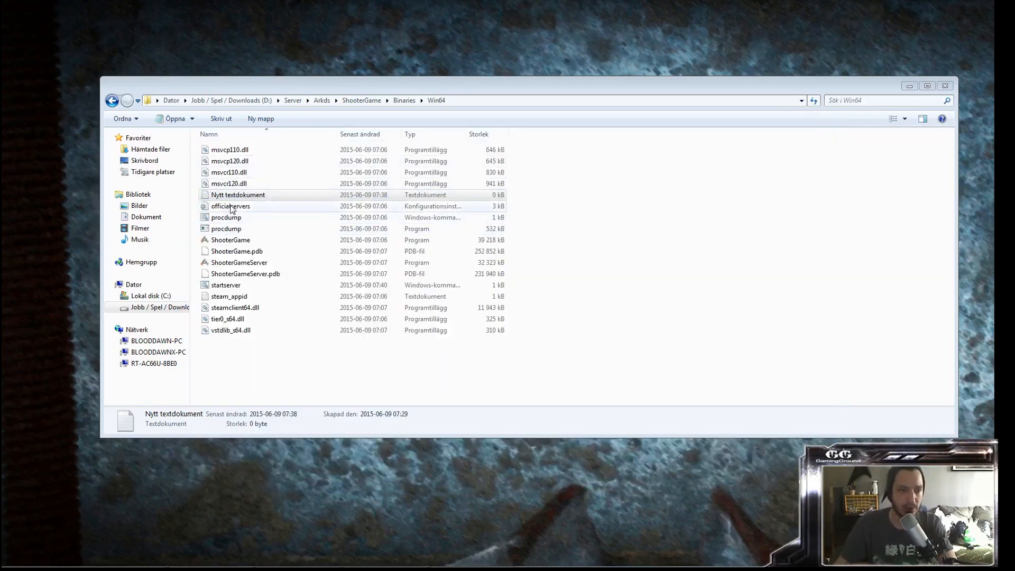
Step: Run startserver.bat to open the ShooterGameServer console, enlarge it, then return to Win64
{"action": "double_click", "coordinate": [242, 288]}
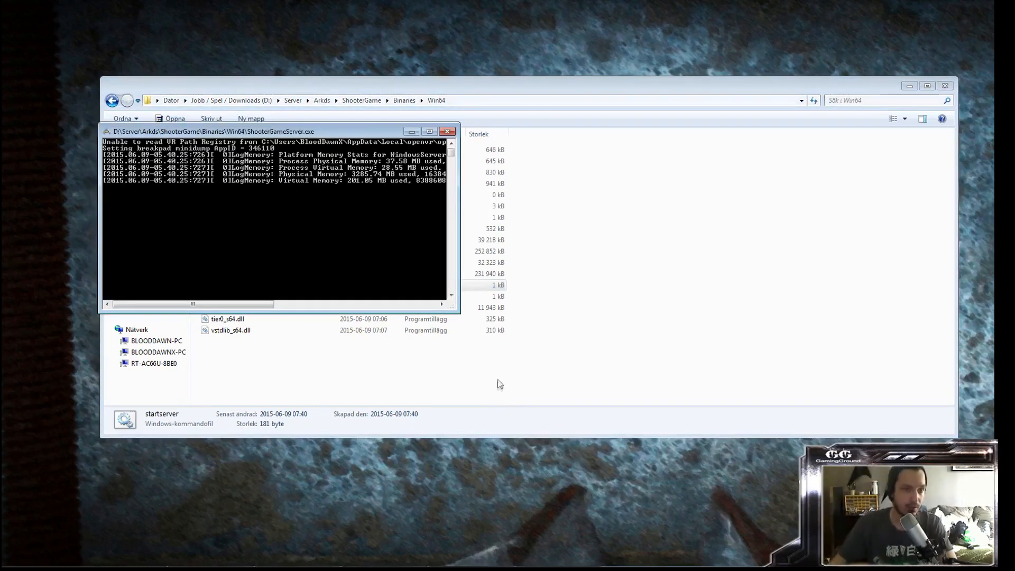
{"action": "left_click_drag", "start_coordinate": [458, 312], "coordinate": [621, 382]}
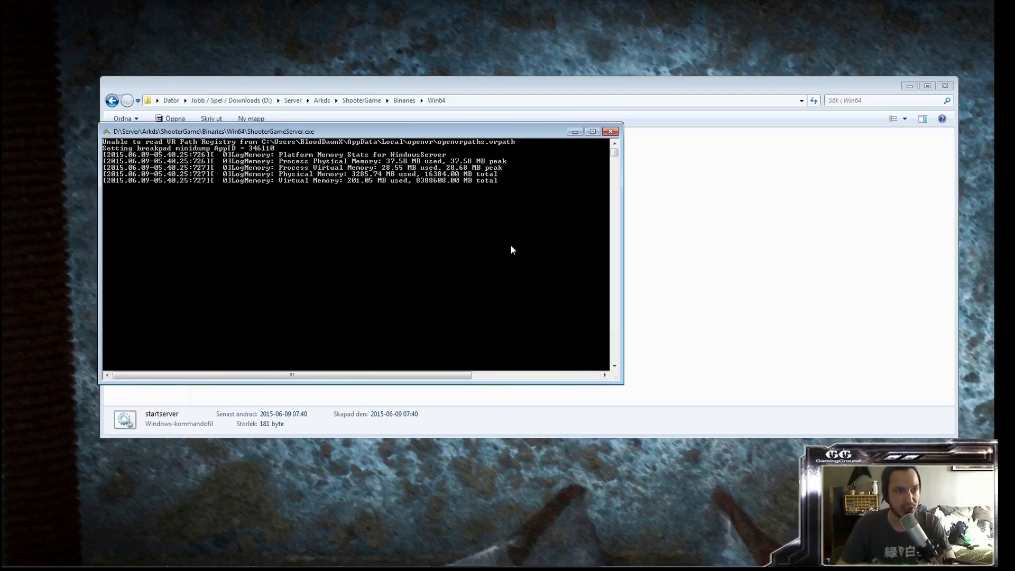
{"action": "left_click", "coordinate": [722, 226]}
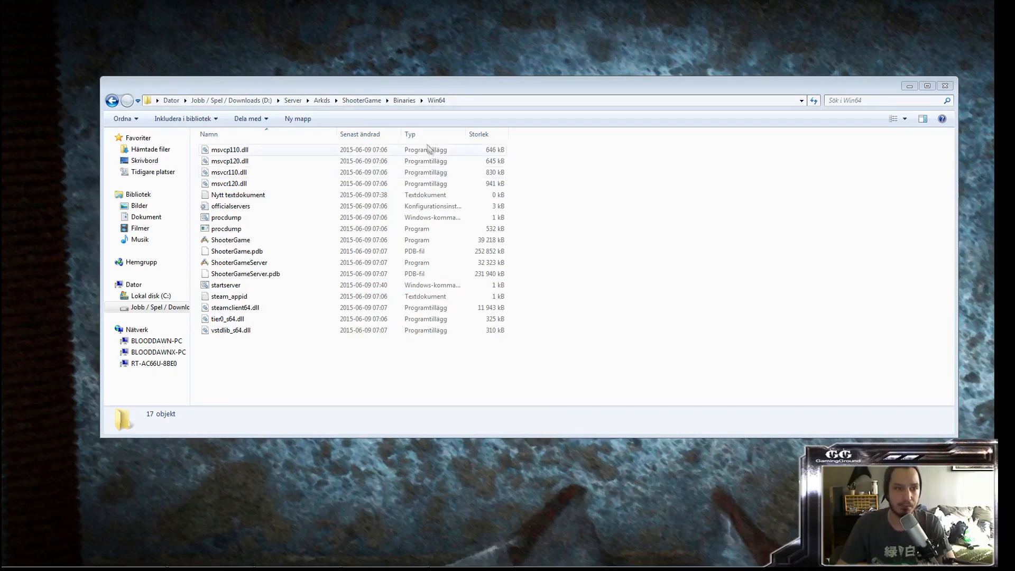
Step: Open GameUserSettings from ShooterGame\Saved\Config\WindowsServer in Notepad
{"action": "left_click", "coordinate": [375, 103]}
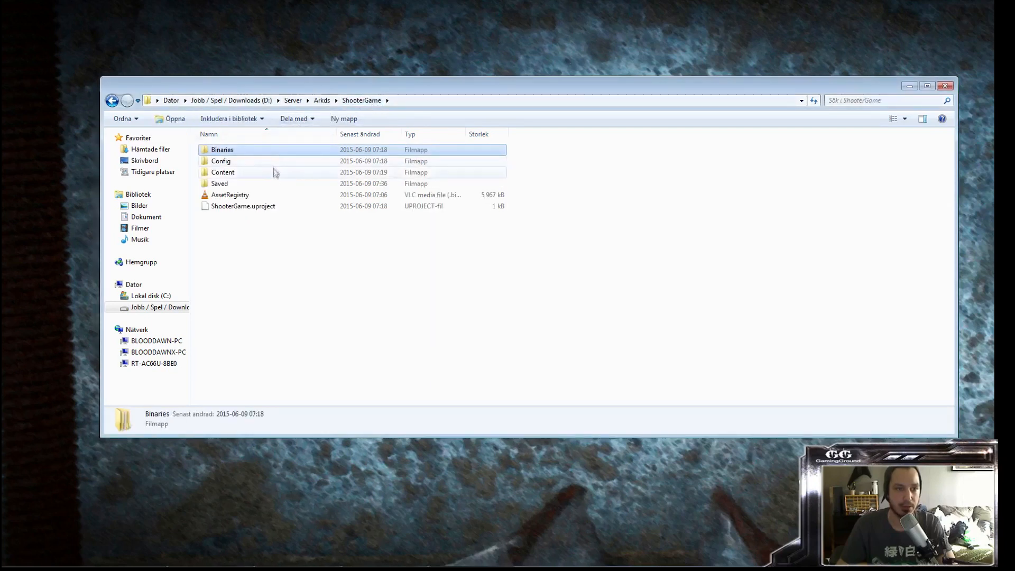
{"action": "double_click", "coordinate": [216, 184]}
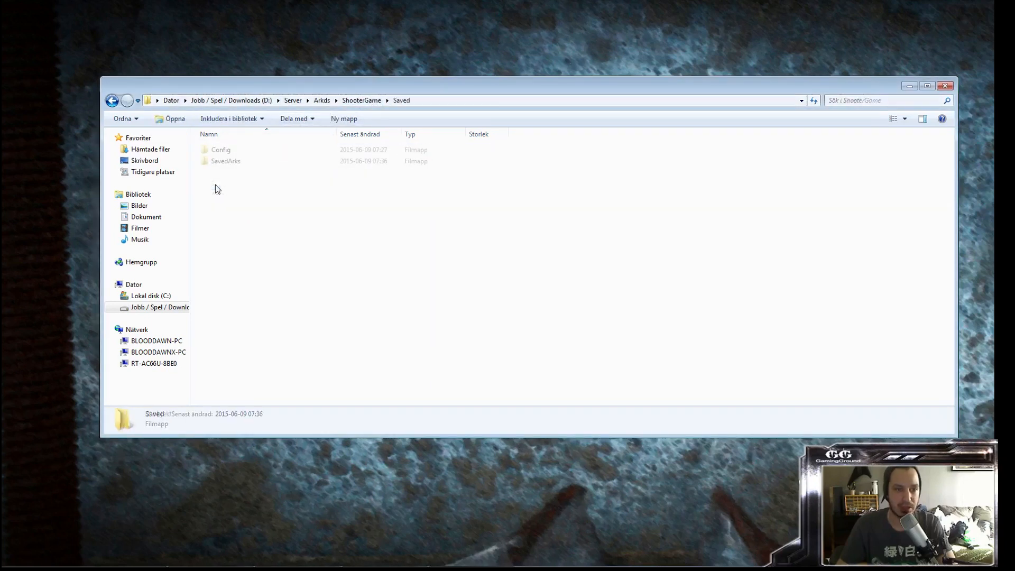
{"action": "double_click", "coordinate": [235, 152]}
{"action": "left_click", "coordinate": [242, 161]}
{"action": "double_click", "coordinate": [242, 162]}
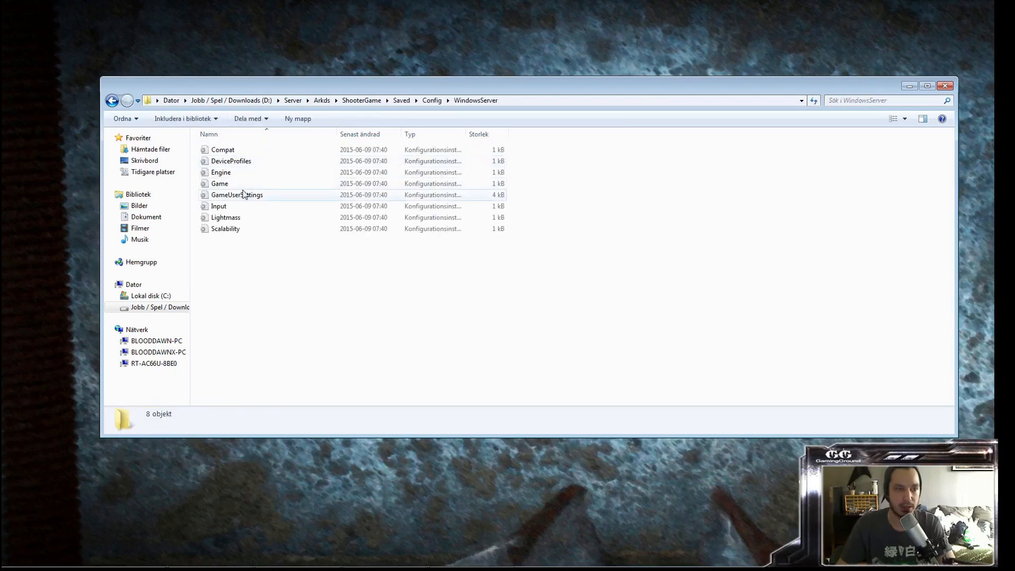
{"action": "left_click", "coordinate": [219, 196]}
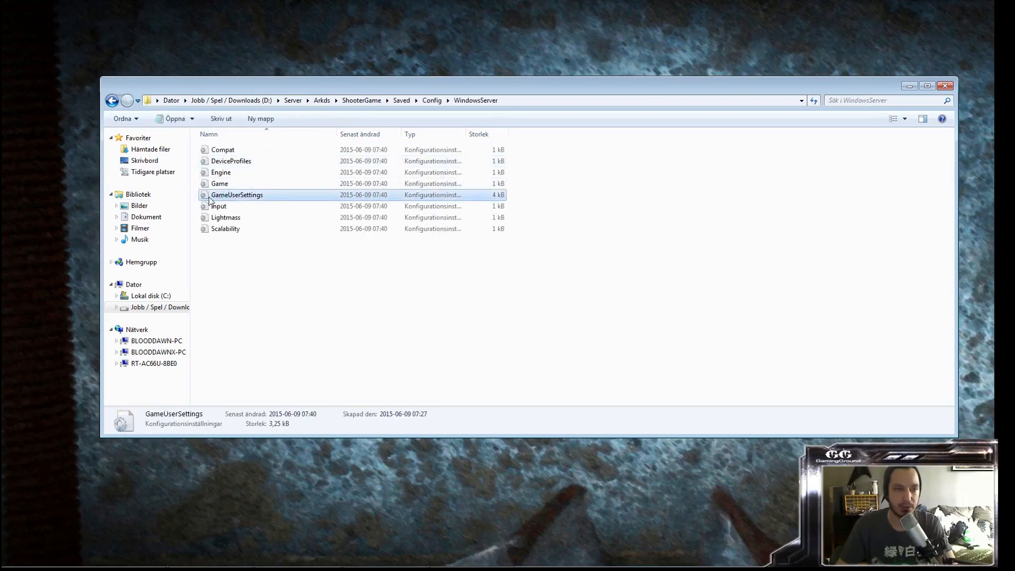
{"action": "double_click", "coordinate": [258, 196]}
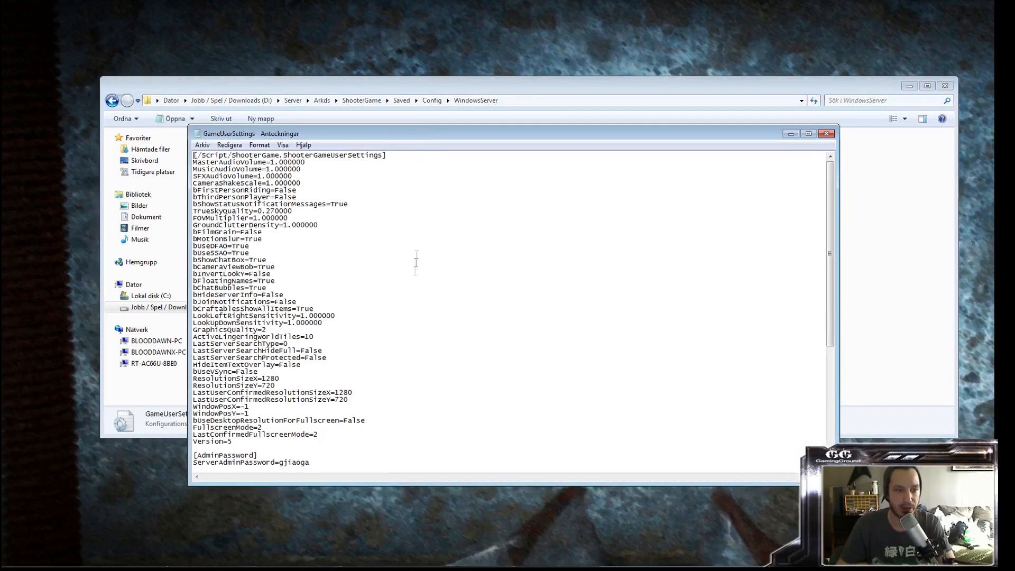
Step: Replace everything from [AdminPassword] to the end with the pasted server settings template
{"action": "left_click_drag", "start_coordinate": [193, 155], "coordinate": [414, 444]}
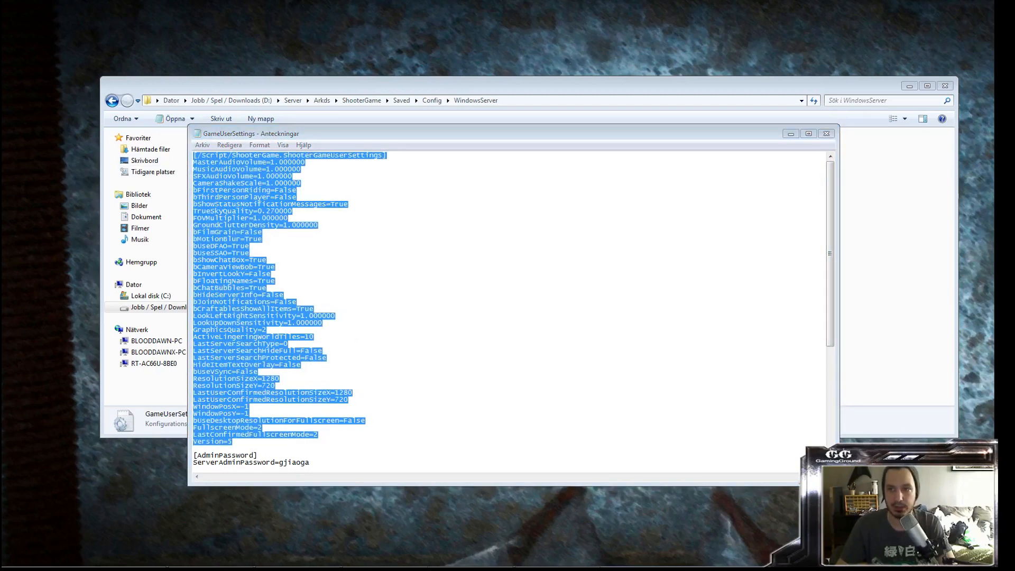
{"action": "left_click", "coordinate": [340, 340]}
{"action": "scroll", "coordinate": [222, 430], "scroll_direction": "down", "scroll_amount": 3}
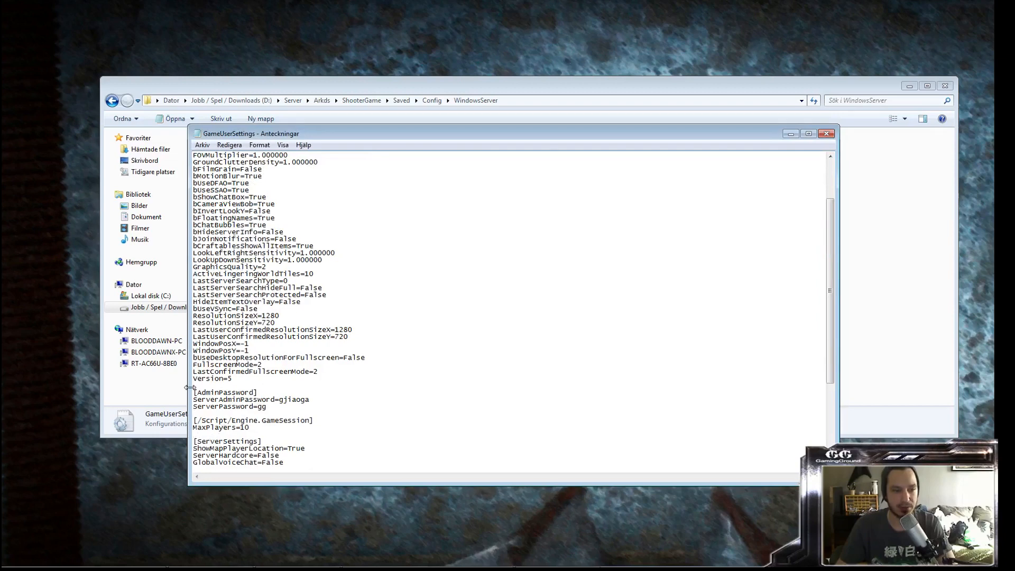
{"action": "left_click_drag", "start_coordinate": [193, 392], "coordinate": [357, 442]}
{"action": "key", "text": "ctrl+v"}
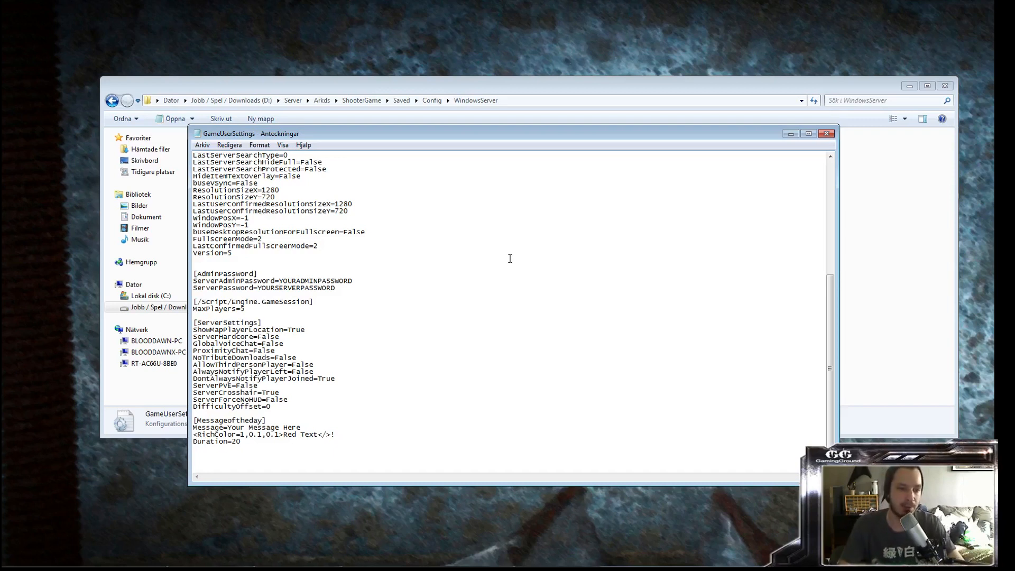
Step: Replace the admin and server password placeholders with passwords and change MaxPlayers from 5 to 10
{"action": "key", "text": "shift+Right"}
{"action": "key", "text": "shift+Right"}
{"action": "key", "text": "shift+Right"}
{"action": "key", "text": "shift+Right"}
{"action": "key", "text": "shift+Right"}
{"action": "key", "text": "shift+Right"}
{"action": "key", "text": "shift+Right"}
{"action": "key", "text": "shift+Right"}
{"action": "key", "text": "shift+Right"}
{"action": "key", "text": "shift+Right"}
{"action": "key", "text": "shift+Right"}
{"action": "key", "text": "shift+Right"}
{"action": "key", "text": "shift+Right"}
{"action": "key", "text": "shift+Right"}
{"action": "key", "text": "shift+Right"}
{"action": "key", "text": "shift+Right"}
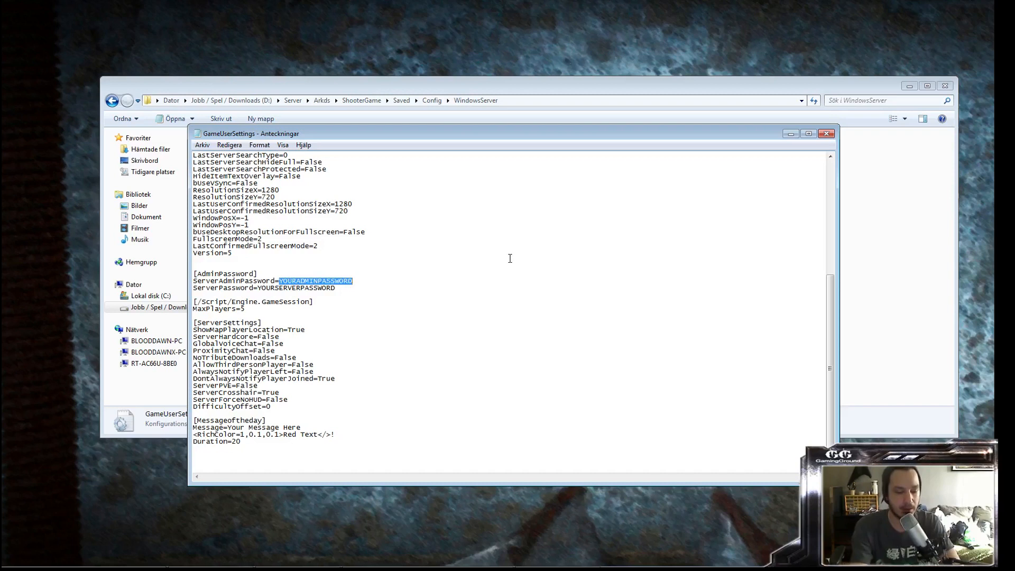
{"action": "key", "text": "Down"}
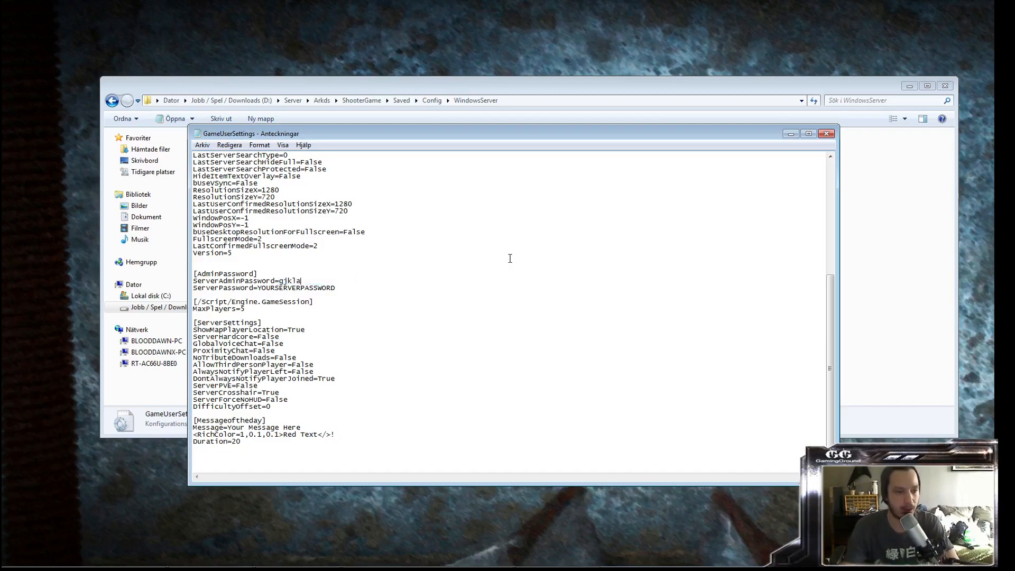
{"action": "key", "text": "shift+Right"}
{"action": "key", "text": "shift+Right"}
{"action": "key", "text": "shift+Right"}
{"action": "key", "text": "shift+Right"}
{"action": "key", "text": "shift+Right"}
{"action": "key", "text": "shift+Right"}
{"action": "key", "text": "shift+Right"}
{"action": "key", "text": "shift+Right"}
{"action": "key", "text": "shift+Right"}
{"action": "key", "text": "shift+Right"}
{"action": "key", "text": "shift+Right"}
{"action": "key", "text": "shift+Right"}
{"action": "key", "text": "shift+Right"}
{"action": "key", "text": "shift+Right"}
{"action": "key", "text": "shift+Right"}
{"action": "key", "text": "shift+Right"}
{"action": "key", "text": "shift+Right"}
{"action": "key", "text": "shift+Right"}
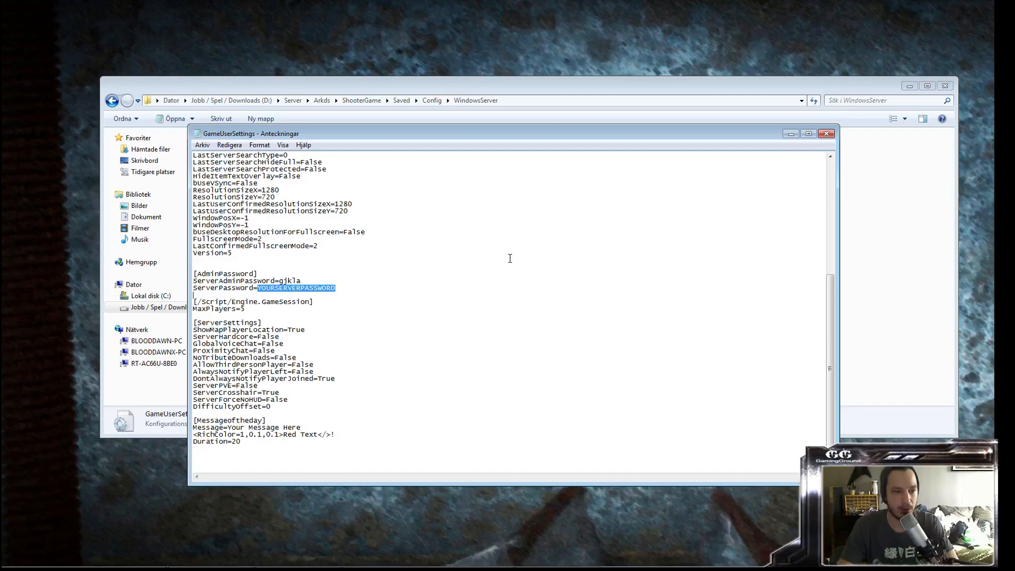
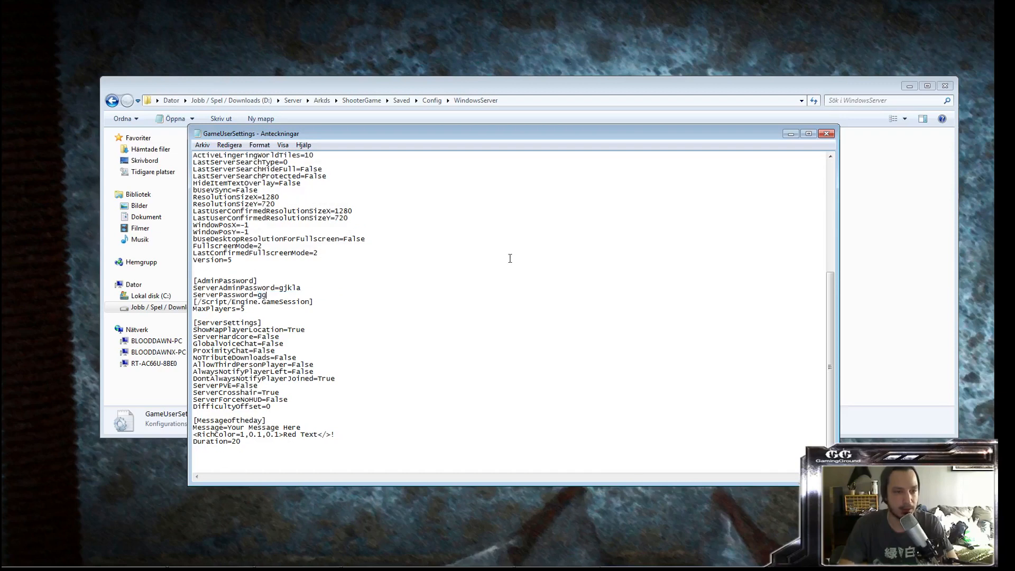
{"action": "key", "text": "Down"}
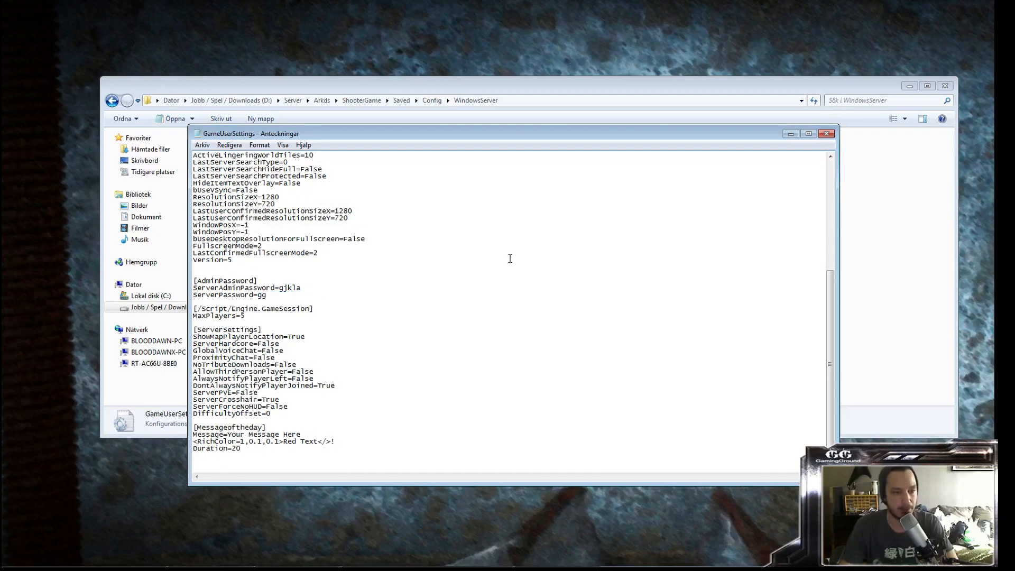
{"action": "key", "text": "shift+Right"}
{"action": "type", "text": "10"}
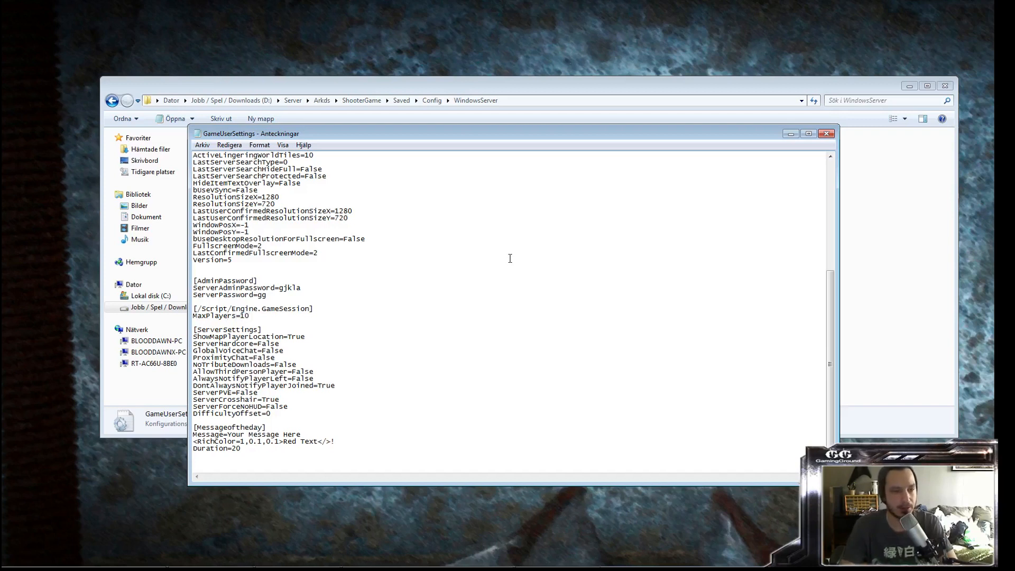
{"action": "key", "text": "Down"}
{"action": "key", "text": "Down"}
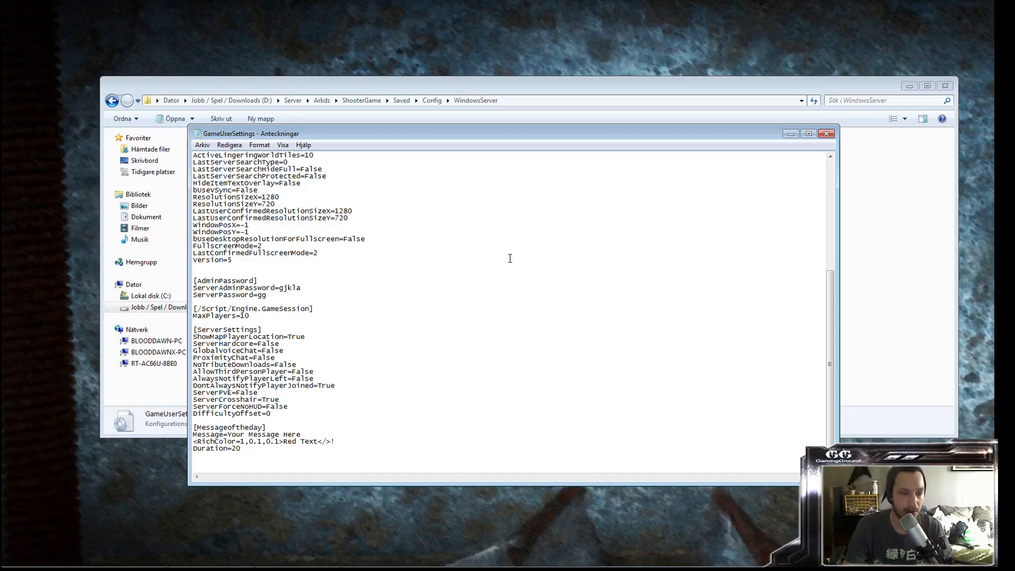
Step: Change ShowMapPlayerLocation from True to False
{"action": "key", "text": "shift+Right"}
{"action": "key", "text": "shift+Right"}
{"action": "key", "text": "shift+Right"}
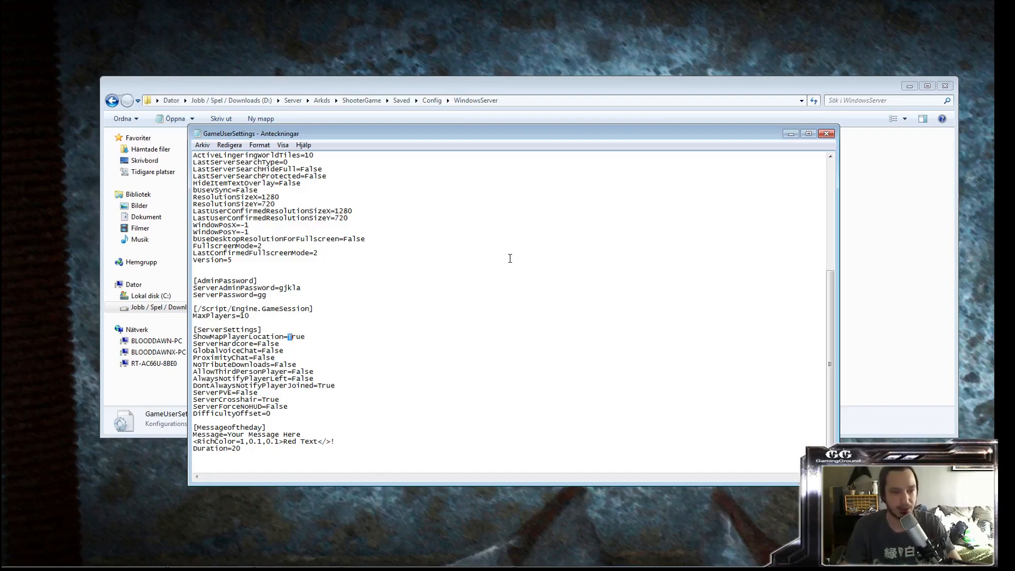
{"action": "key", "text": "shift+Right"}
{"action": "type", "text": "False"}
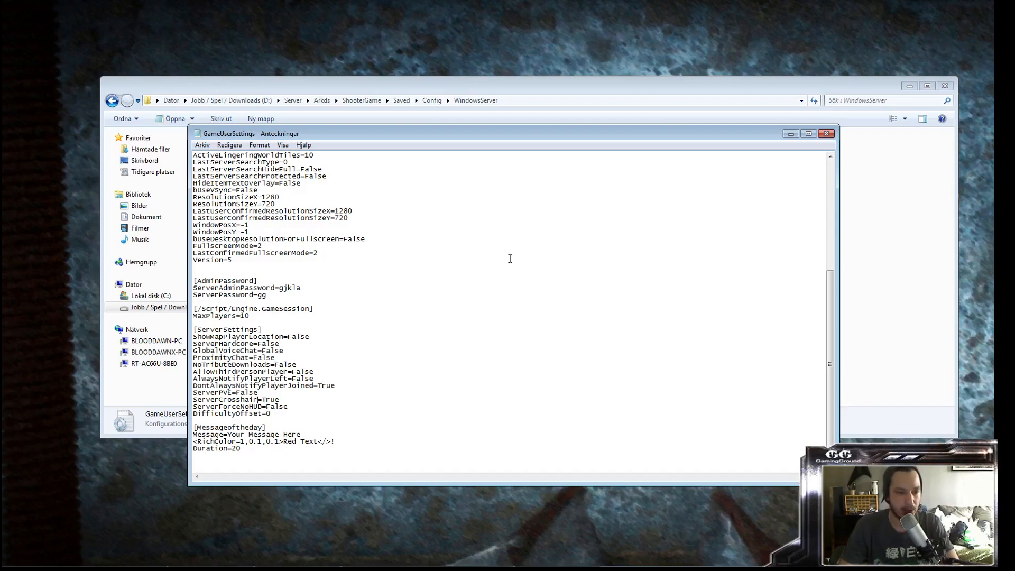
{"action": "key", "text": "Down"}
{"action": "key", "text": "Down"}
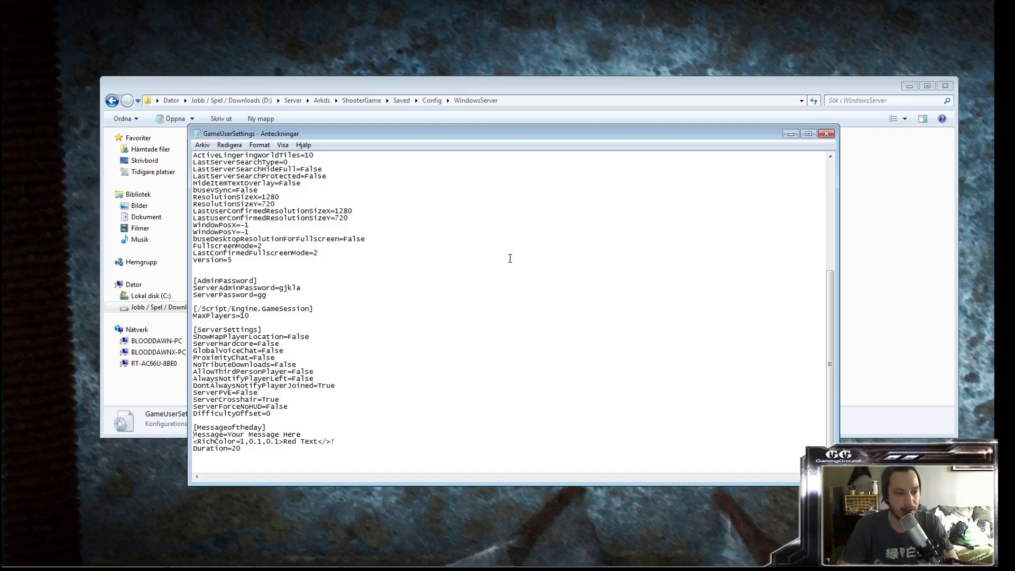
Step: Set the message of the day to 'Welcome to GamingGround!' and close the settings file
{"action": "key", "text": "Right"}
{"action": "key", "text": "Right"}
{"action": "key", "text": "shift+Right"}
{"action": "key", "text": "shift+Right"}
{"action": "key", "text": "shift+Right"}
{"action": "key", "text": "shift+Right"}
{"action": "key", "text": "shift+Right"}
{"action": "key", "text": "shift+Right"}
{"action": "key", "text": "shift+Right"}
{"action": "key", "text": "shift+Right"}
{"action": "key", "text": "shift+Right"}
{"action": "key", "text": "shift+Right"}
{"action": "key", "text": "shift+Right"}
{"action": "key", "text": "shift+Right"}
{"action": "key", "text": "shift+Right"}
{"action": "key", "text": "shift+Right"}
{"action": "key", "text": "shift+Right"}
{"action": "key", "text": "shift+Right"}
{"action": "key", "text": "shift+Right"}
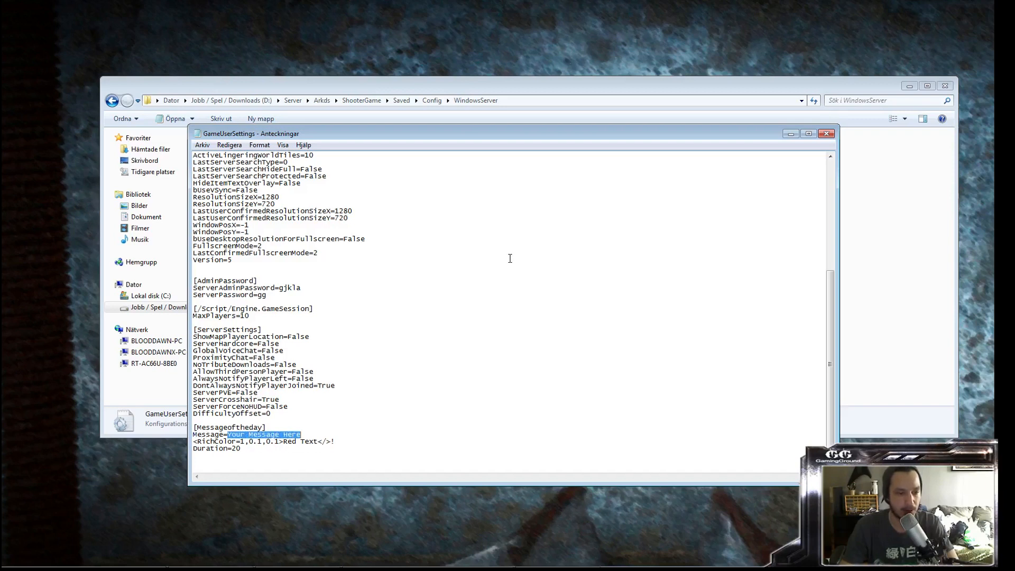
{"action": "type", "text": "Welco"}
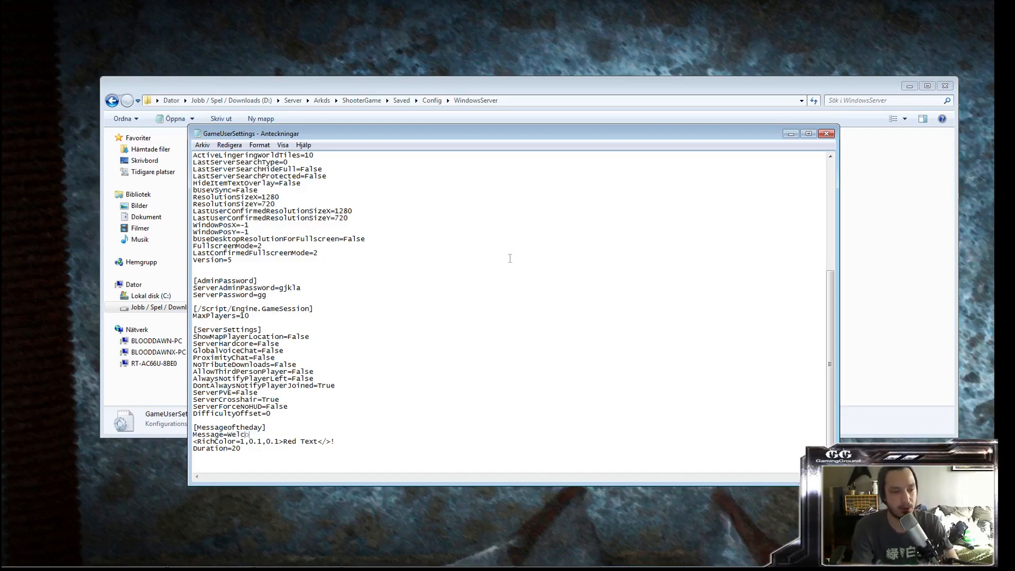
{"action": "type", "text": "me to GamingG"}
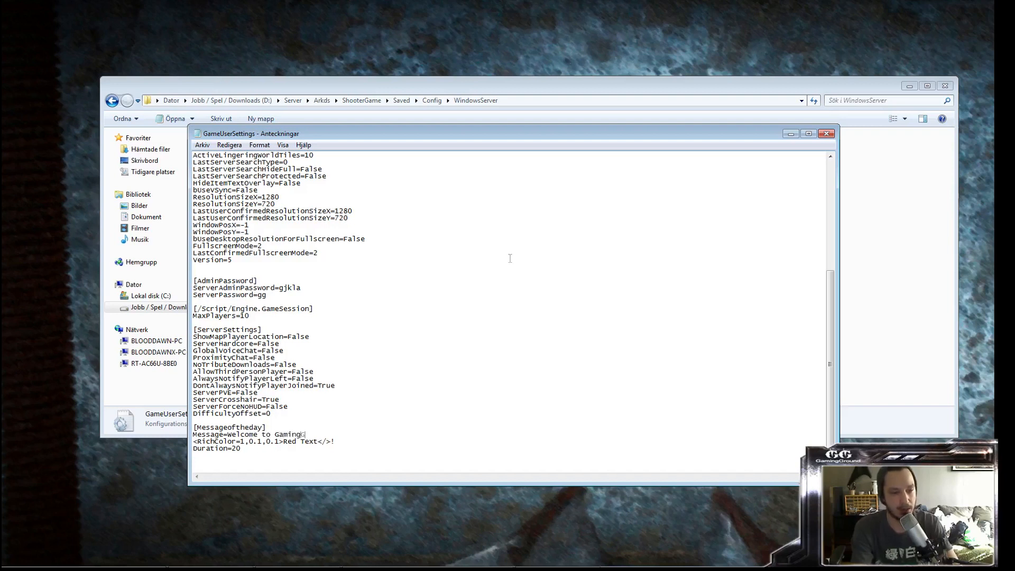
{"action": "type", "text": "round"}
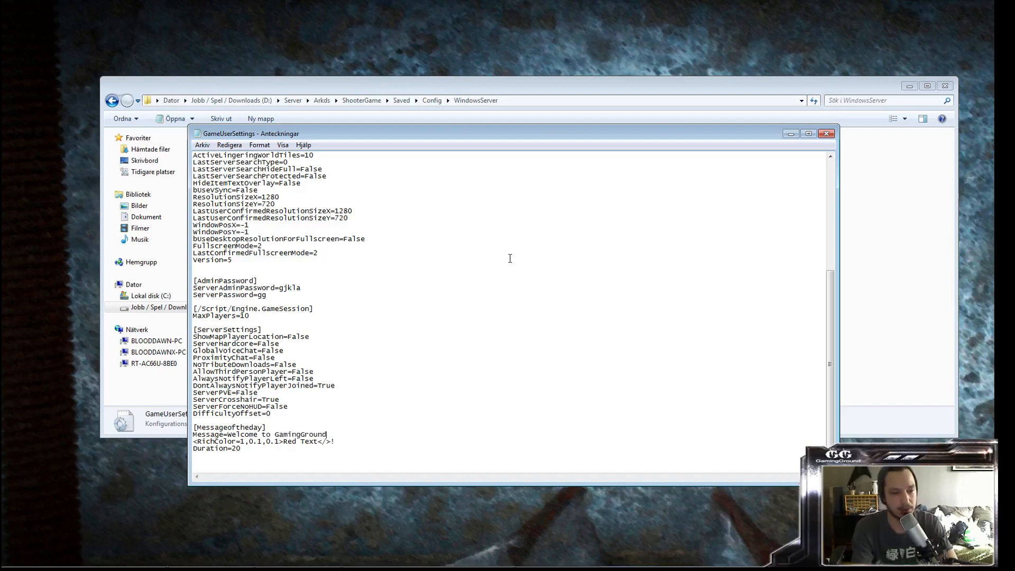
{"action": "type", "text": "!"}
{"action": "double_click", "coordinate": [512, 261]}
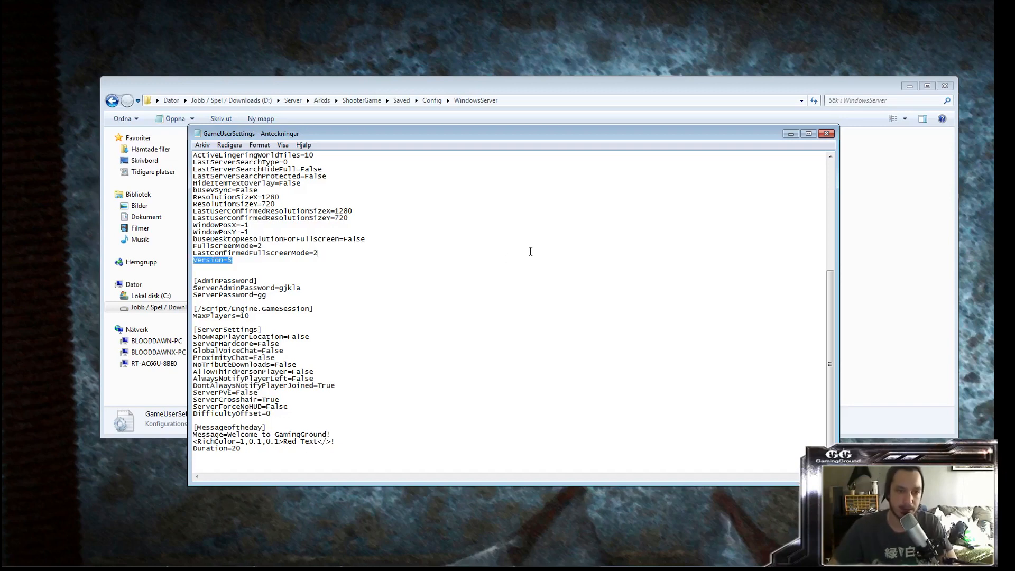
{"action": "left_click", "coordinate": [826, 134]}
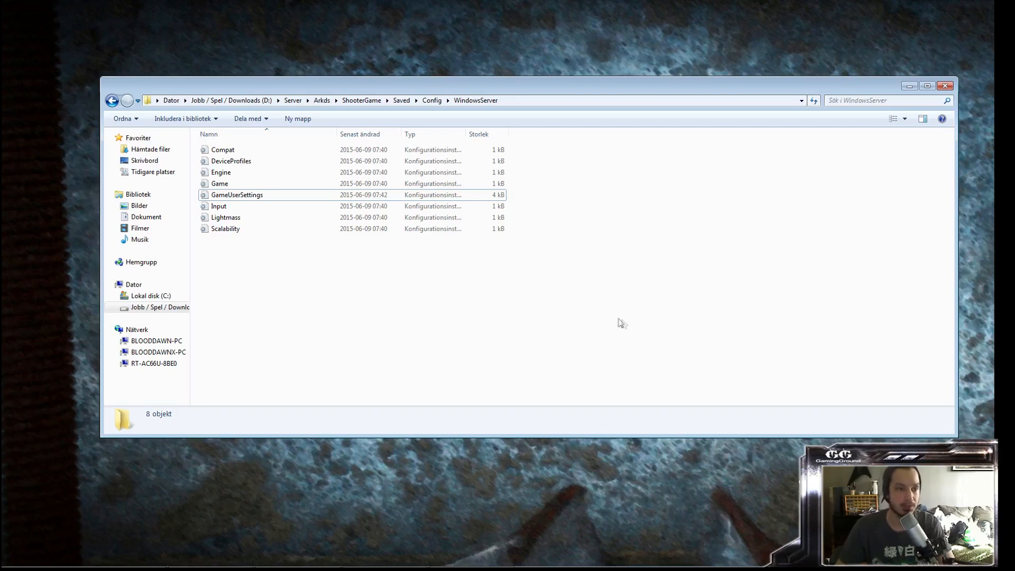
Step: Run startserver from ShooterGame\Binaries\Win64 and widen the server console window
{"action": "key", "text": "BackSpace"}
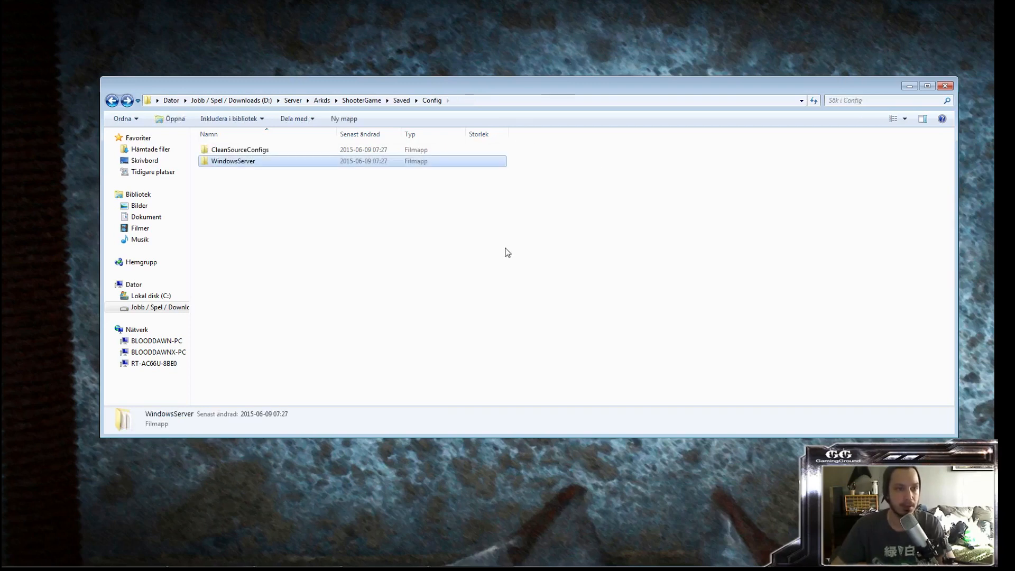
{"action": "key", "text": "BackSpace"}
{"action": "key", "text": "BackSpace"}
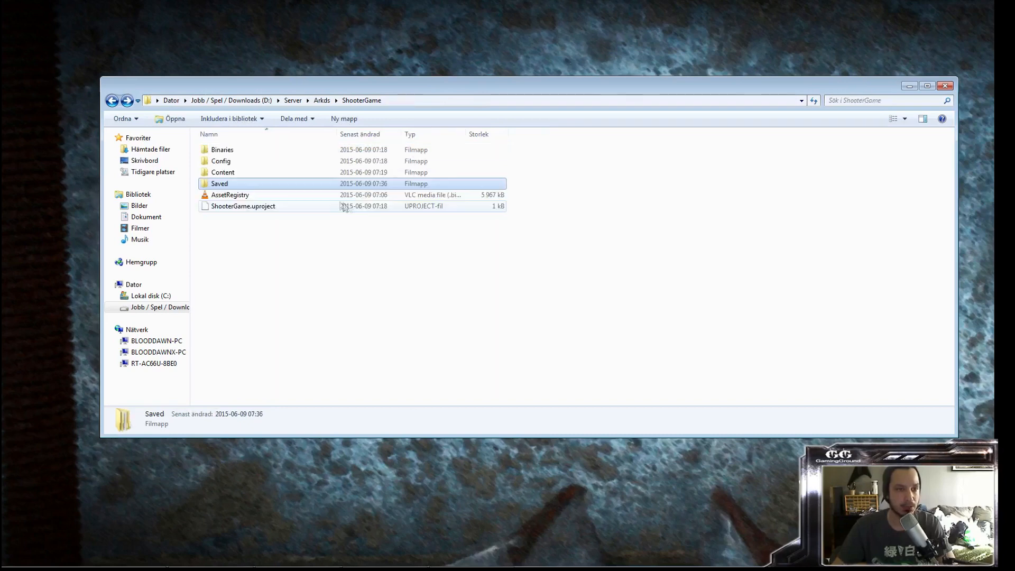
{"action": "double_click", "coordinate": [238, 152]}
{"action": "double_click", "coordinate": [238, 153]}
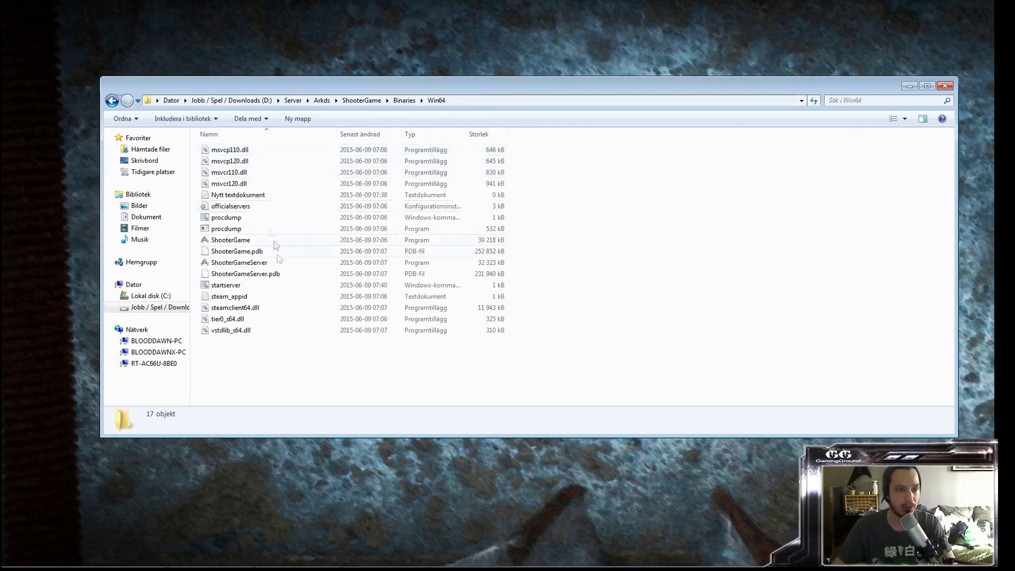
{"action": "double_click", "coordinate": [233, 286]}
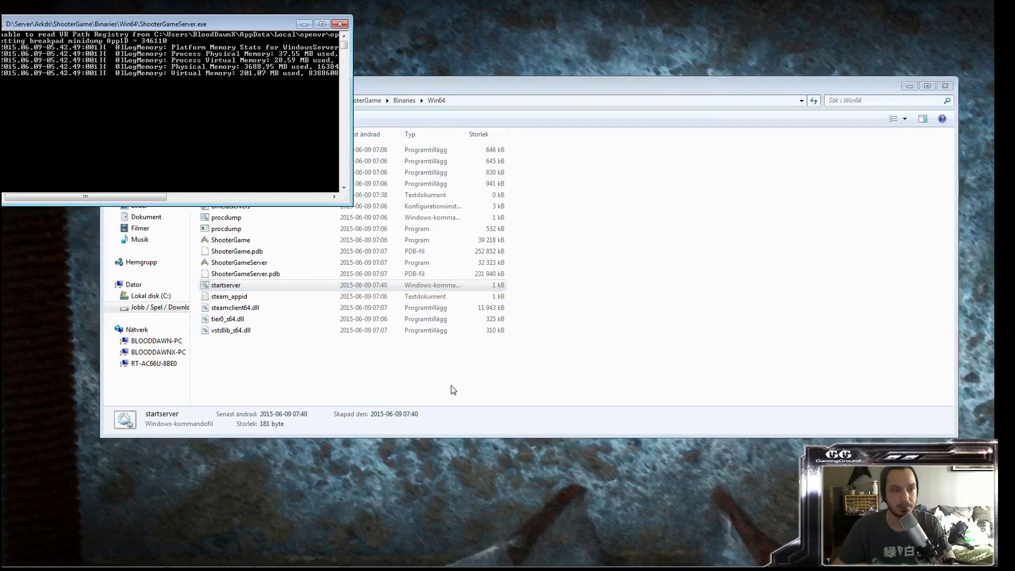
{"action": "left_click_drag", "start_coordinate": [352, 202], "coordinate": [584, 299]}
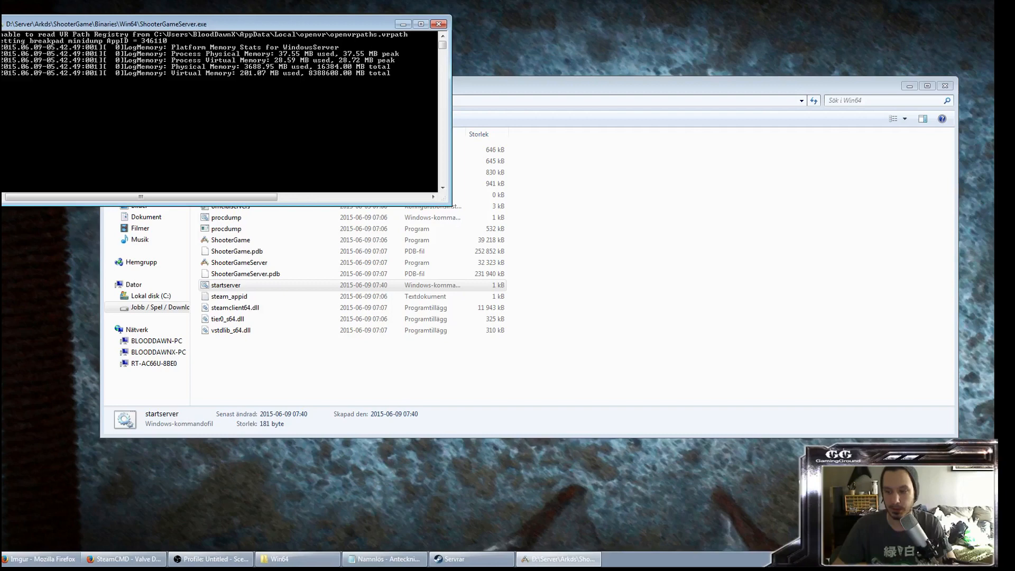
{"action": "double_click", "coordinate": [894, 559]}
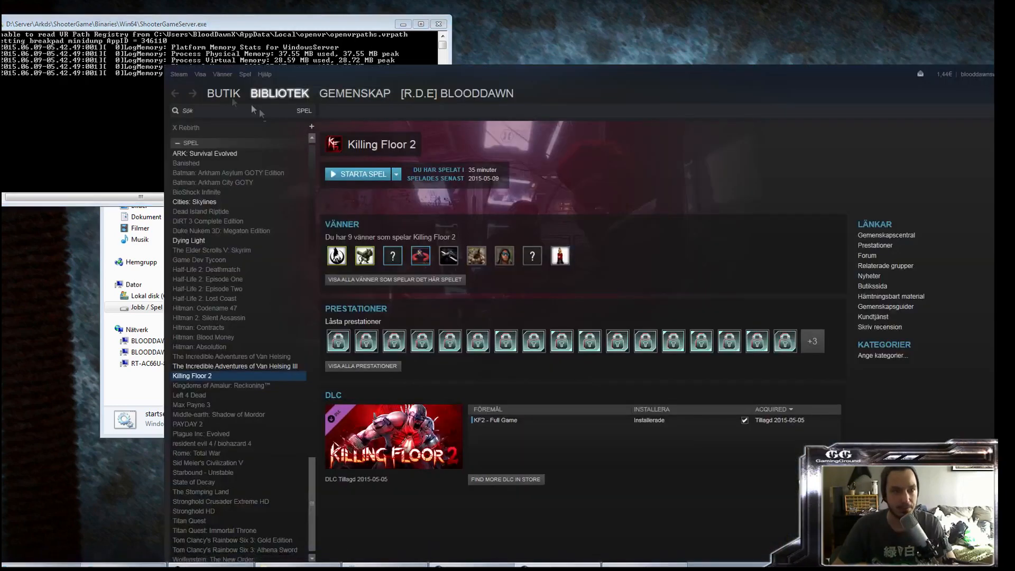
Step: Filter Steam's LAN server list to ARK: Survival Evolved and refresh it; no servers appear
{"action": "left_click", "coordinate": [204, 74]}
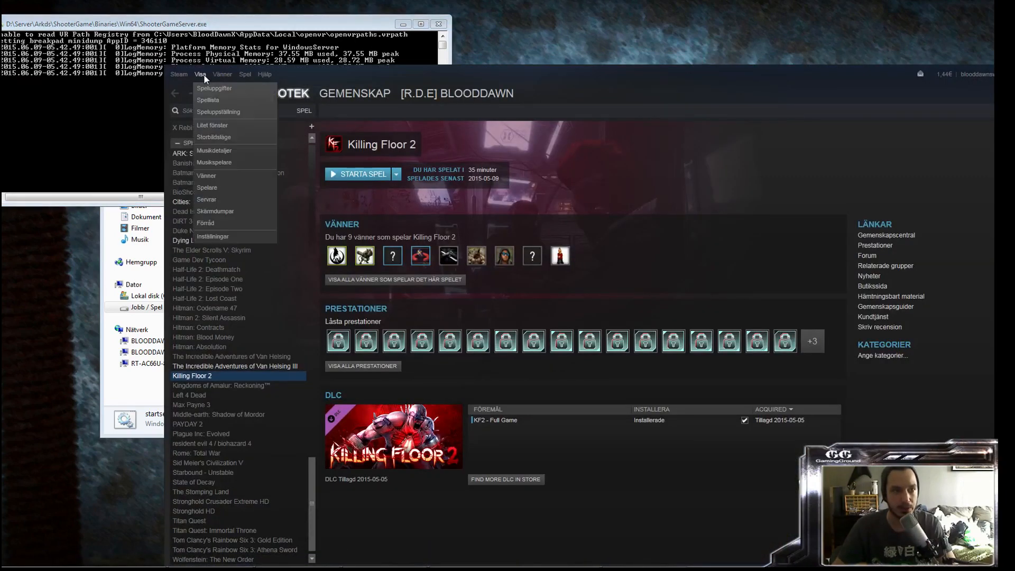
{"action": "left_click", "coordinate": [226, 200]}
{"action": "left_click", "coordinate": [1008, 73]}
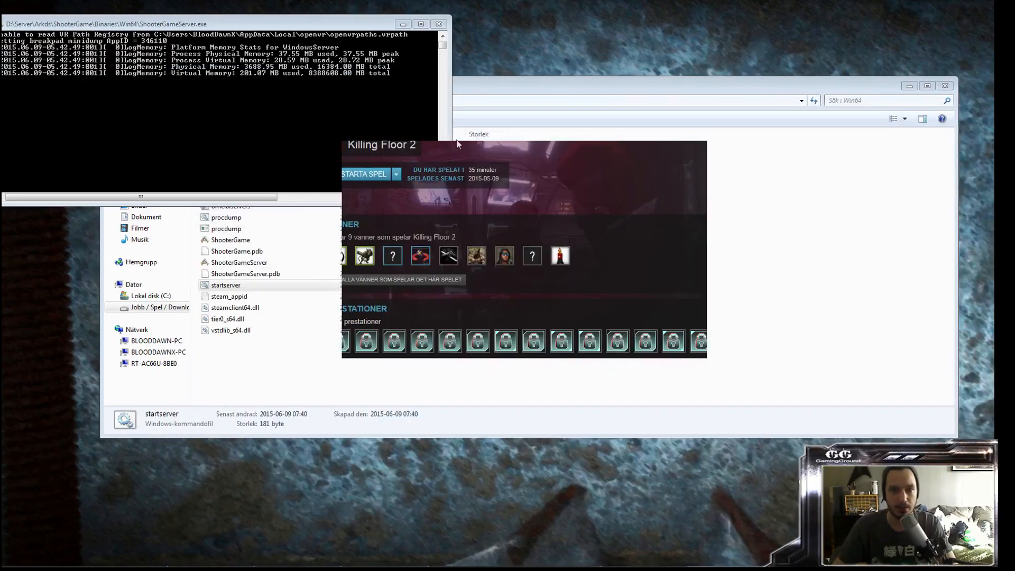
{"action": "left_click", "coordinate": [517, 166]}
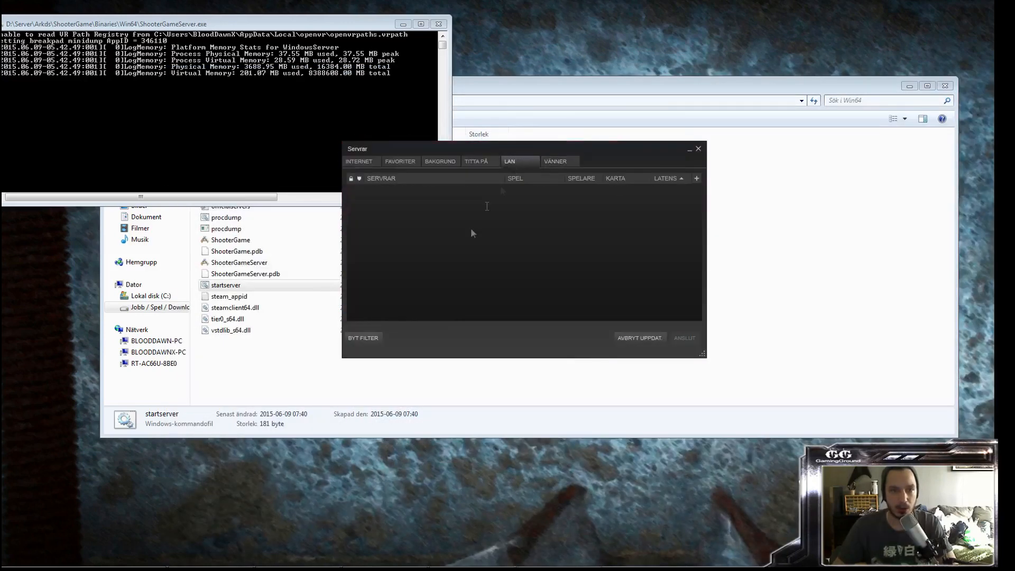
{"action": "left_click", "coordinate": [363, 338]}
{"action": "left_click", "coordinate": [456, 283]}
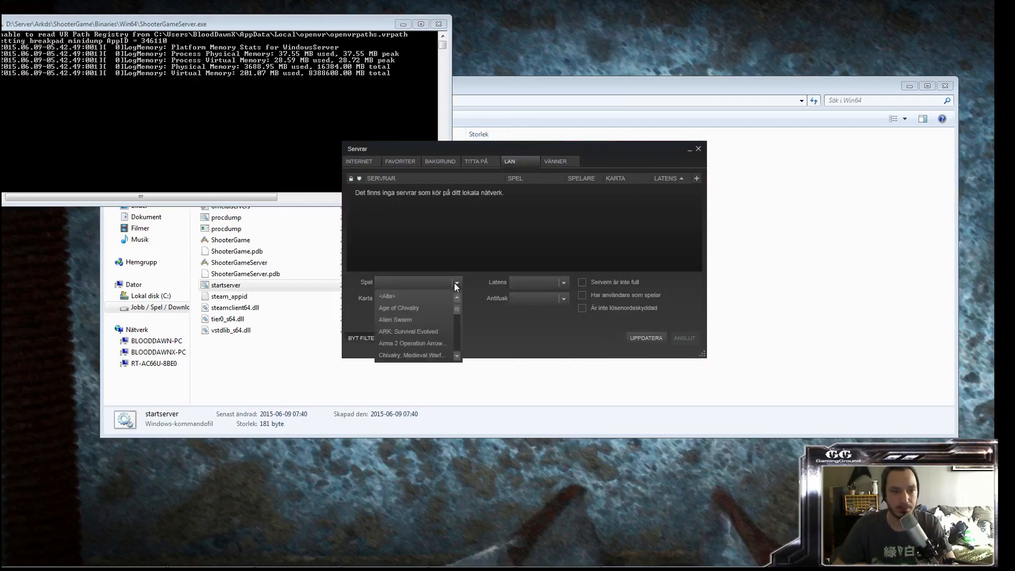
{"action": "left_click", "coordinate": [401, 333]}
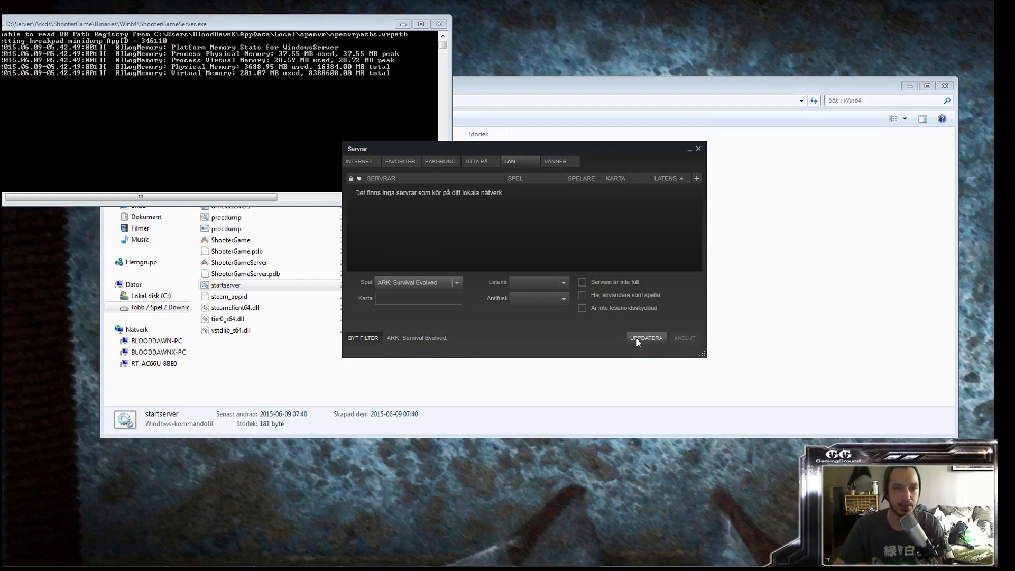
{"action": "left_click", "coordinate": [636, 337]}
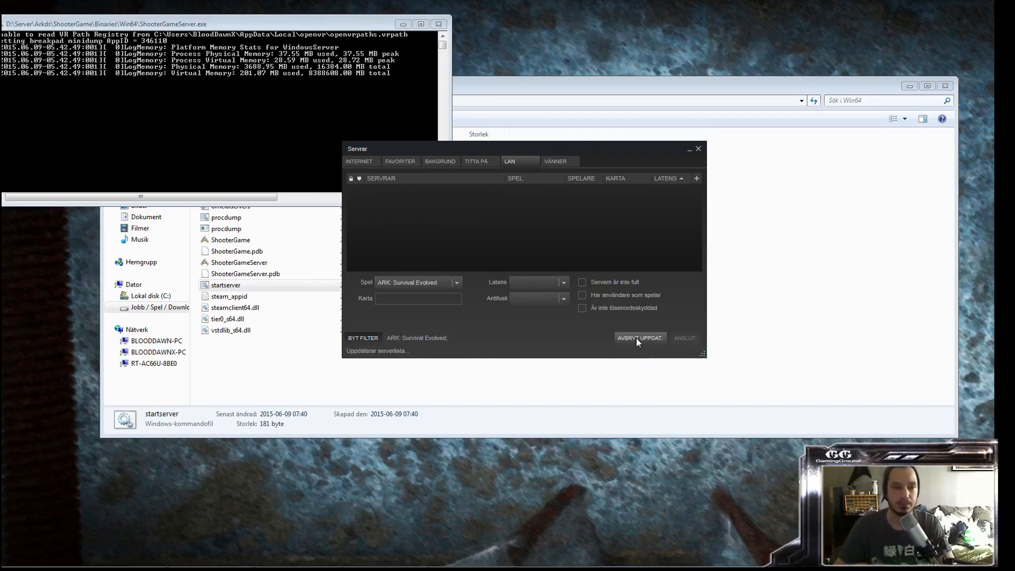
{"action": "left_click", "coordinate": [636, 339]}
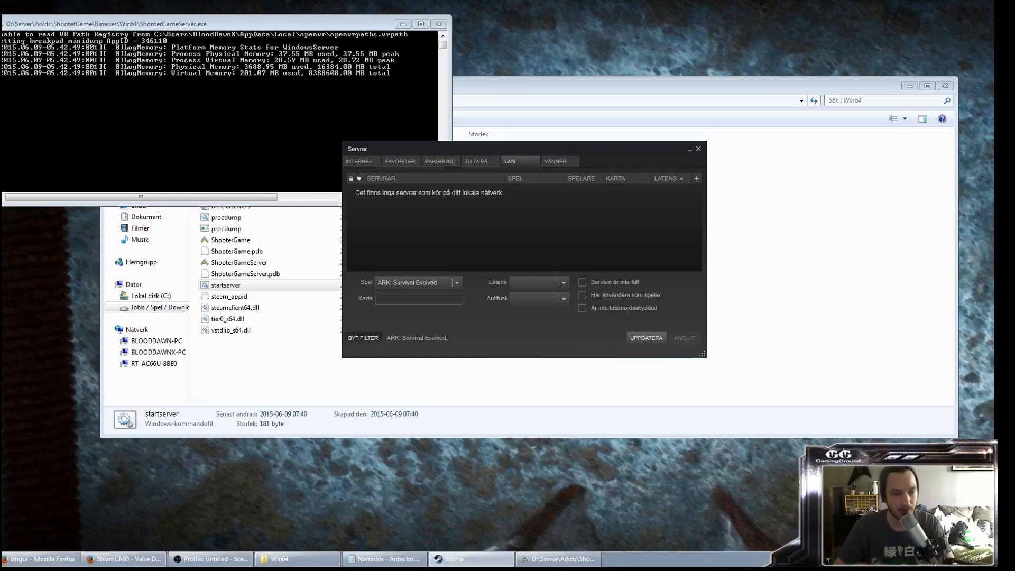
{"action": "left_click", "coordinate": [2, 559]}
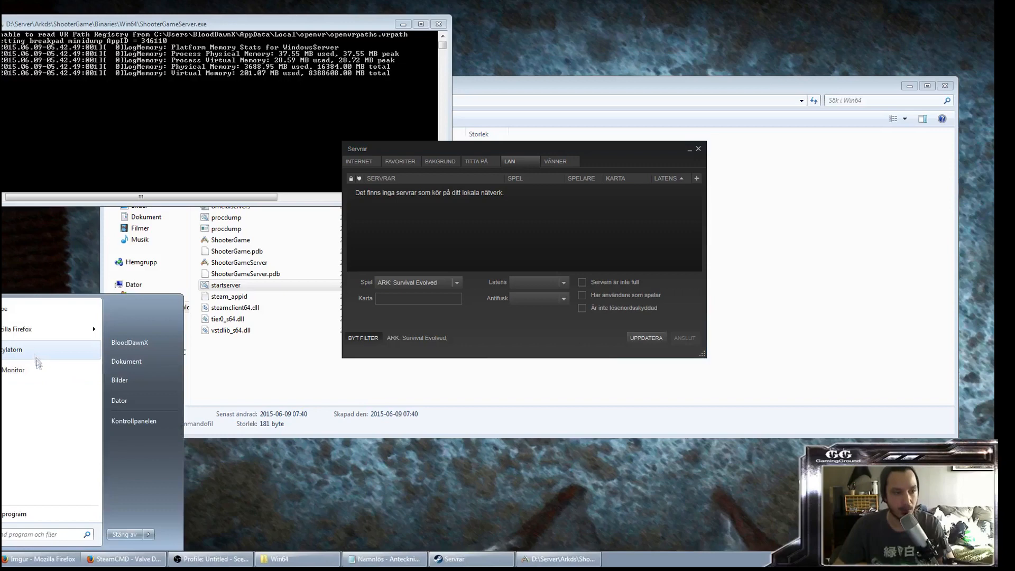
Step: Launch Firefox and load the router admin page at 192.168.1.1
{"action": "left_click", "coordinate": [31, 333]}
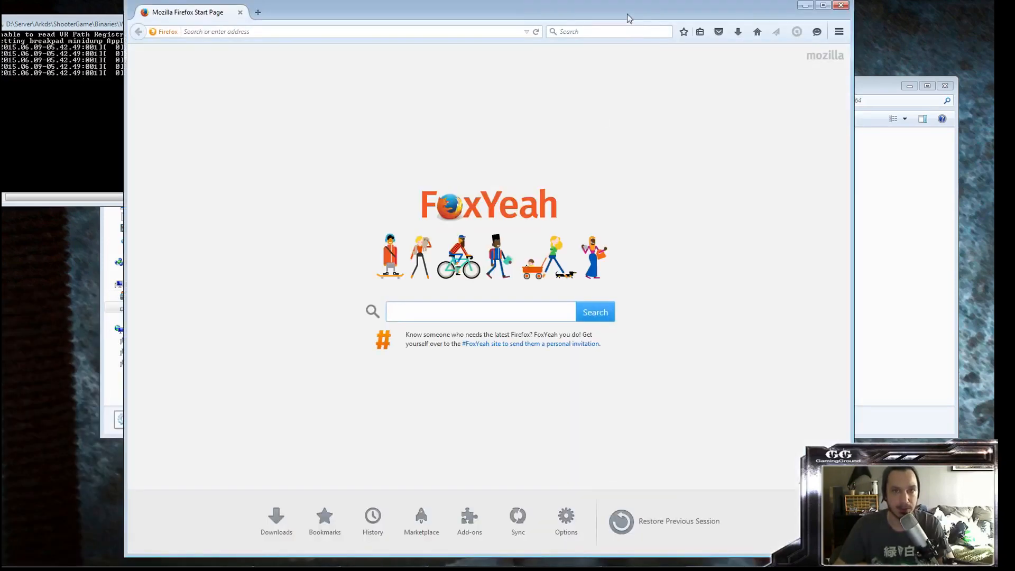
{"action": "left_click_drag", "start_coordinate": [623, 6], "coordinate": [669, 2]}
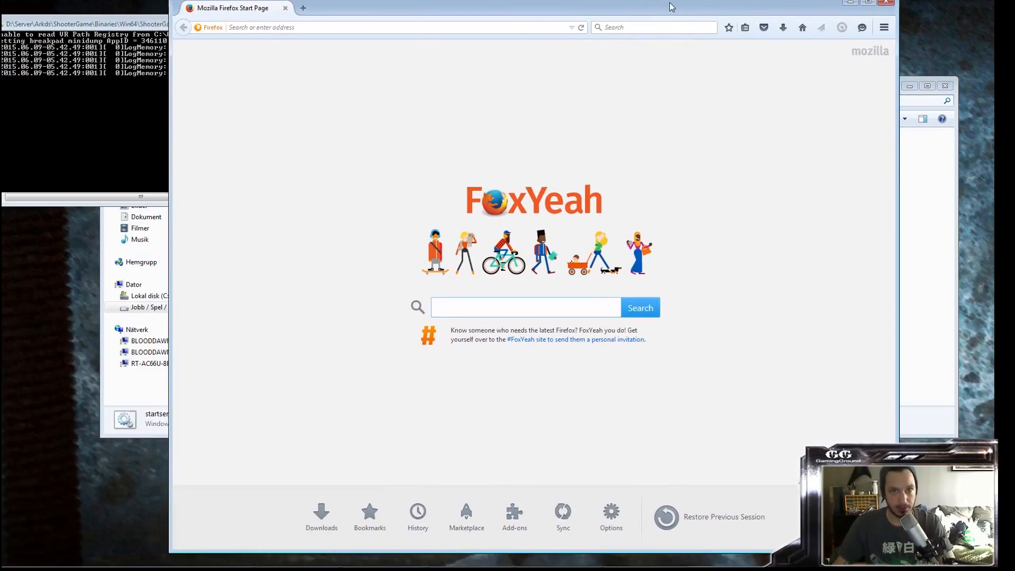
{"action": "left_click", "coordinate": [483, 30]}
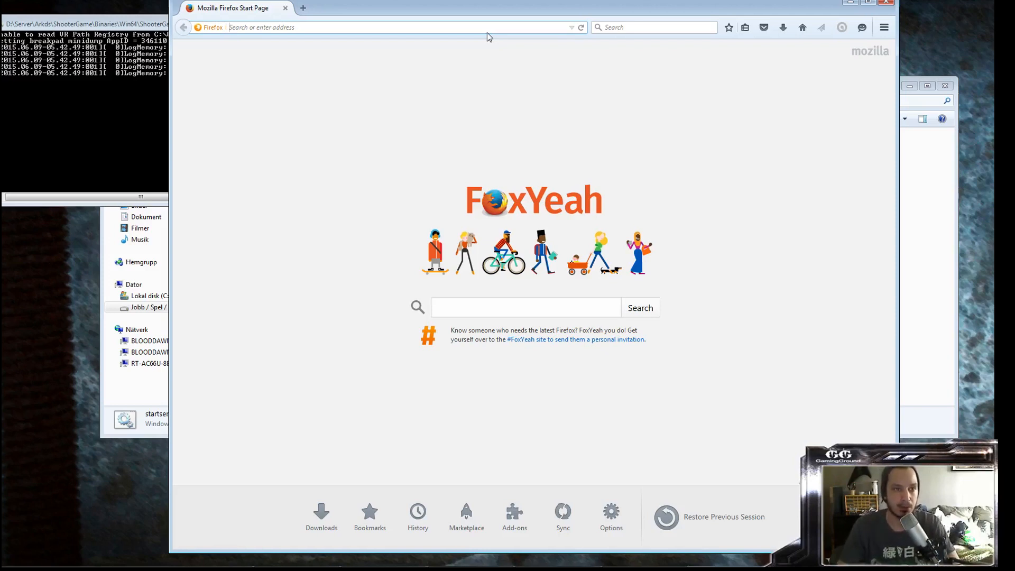
{"action": "type", "text": "192"}
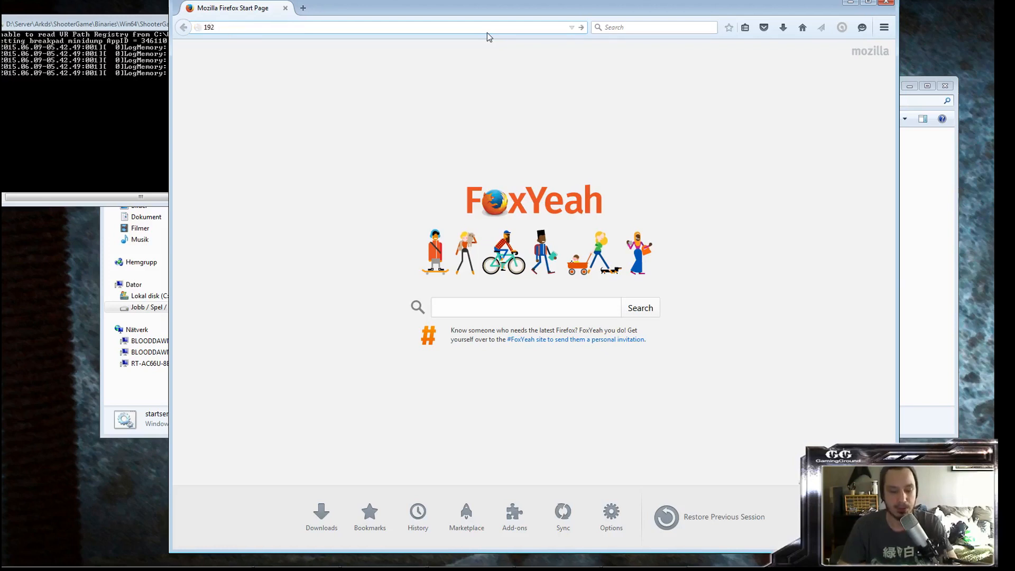
{"action": "type", "text": ".168"}
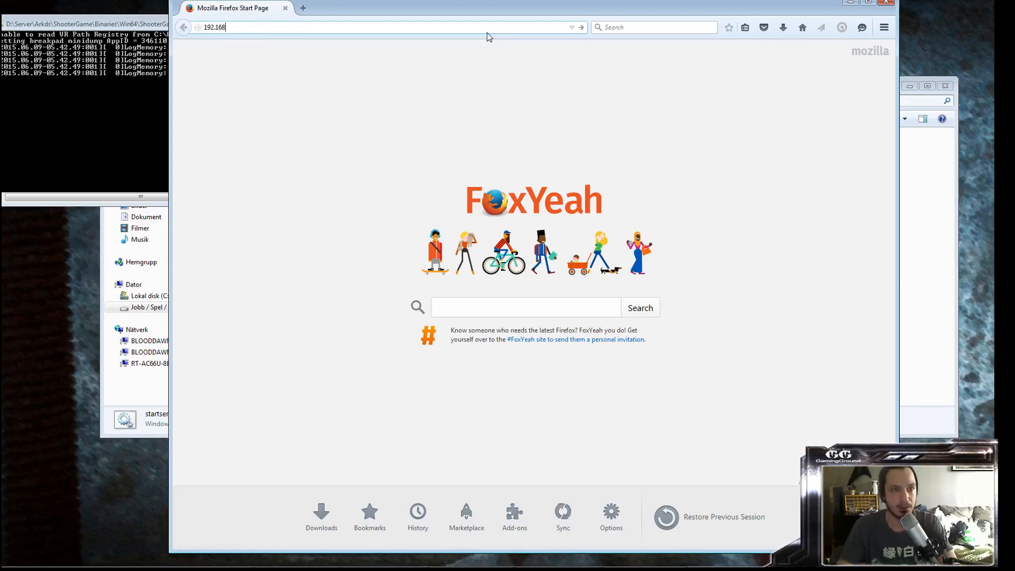
{"action": "type", "text": ".1.1"}
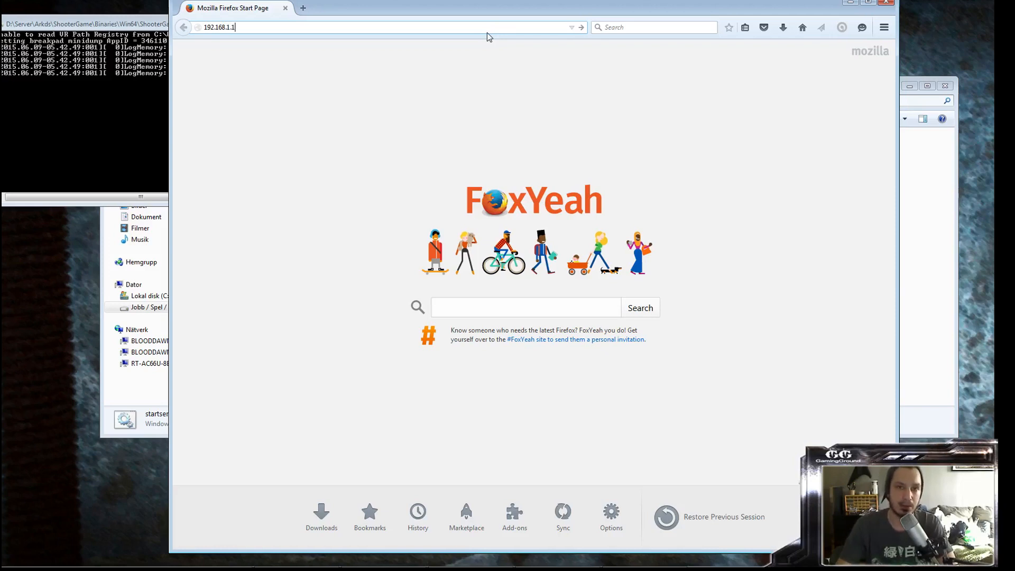
{"action": "key", "text": "shift+Left"}
{"action": "key", "text": "shift+Left"}
{"action": "key", "text": "shift+Left"}
{"action": "key", "text": "shift+Left"}
{"action": "key", "text": "shift+Left"}
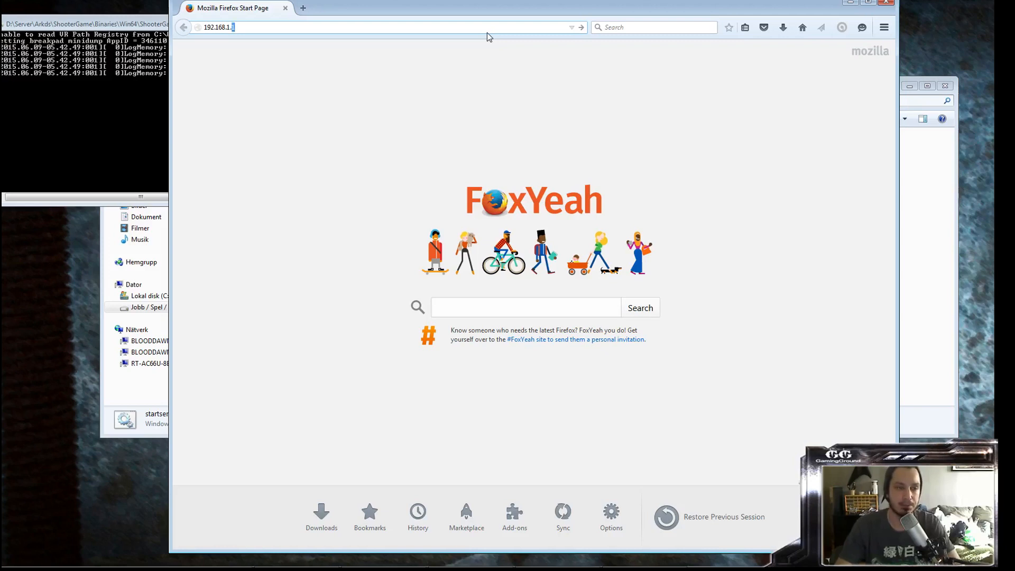
{"action": "type", "text": "8.0.1"}
{"action": "type", "text": "1"}
{"action": "key", "text": "Return"}
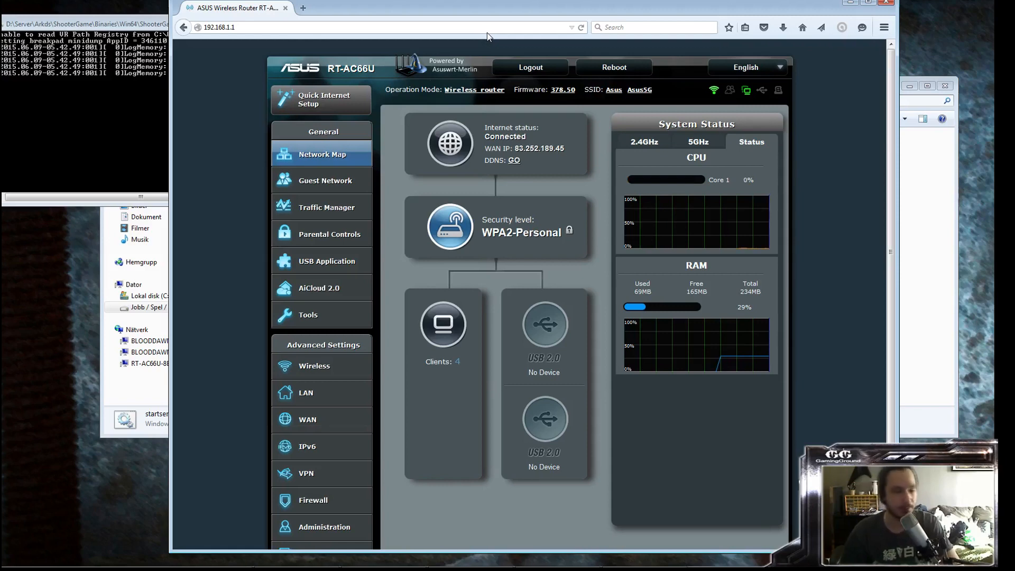
Step: Go to WAN > Virtual Server / Port Forwarding and scroll down to the existing rules list
{"action": "scroll", "coordinate": [388, 279], "scroll_direction": "down", "scroll_amount": 2}
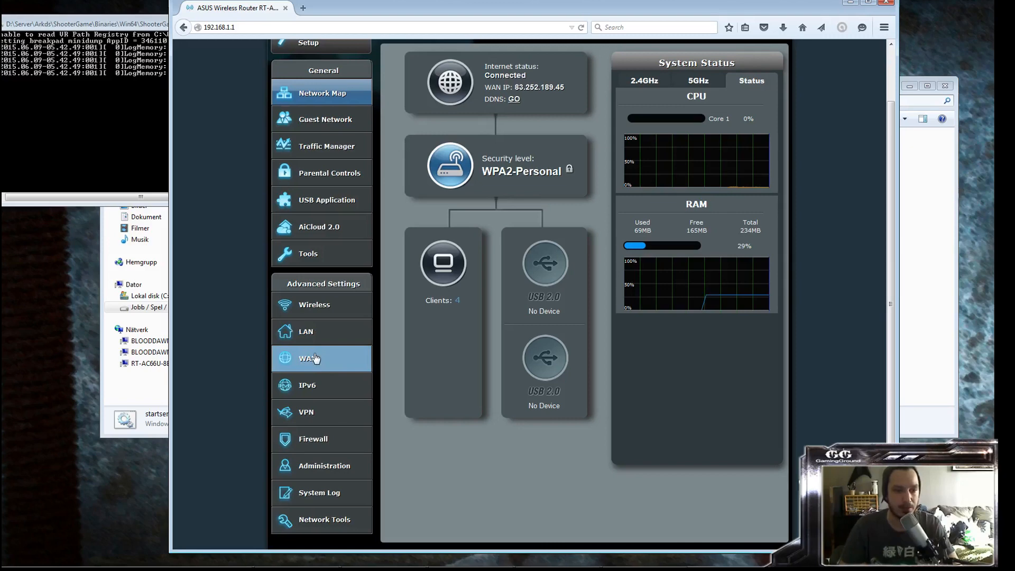
{"action": "left_click", "coordinate": [315, 359]}
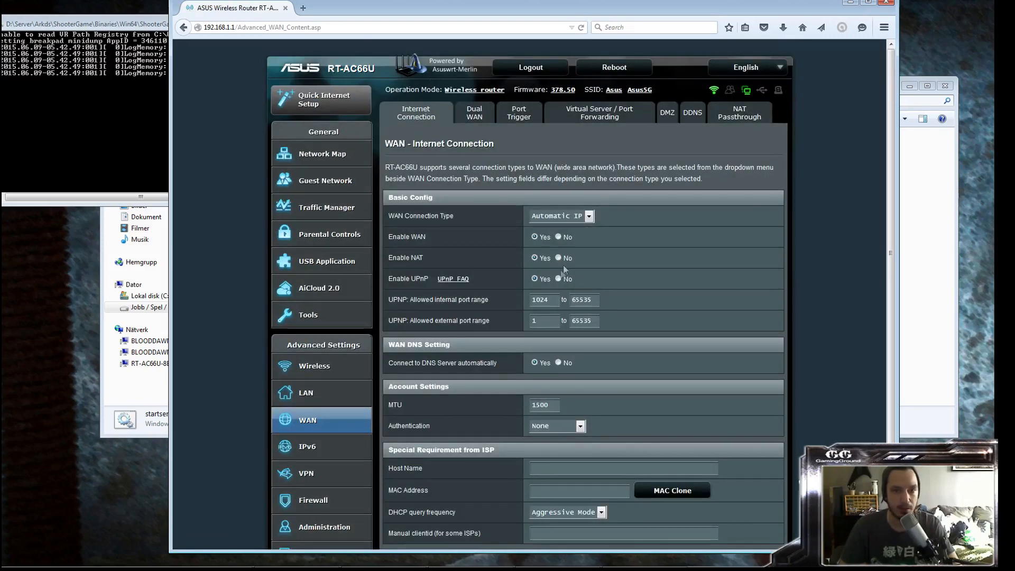
{"action": "left_click", "coordinate": [620, 117]}
{"action": "scroll", "coordinate": [570, 312], "scroll_direction": "down", "scroll_amount": 2}
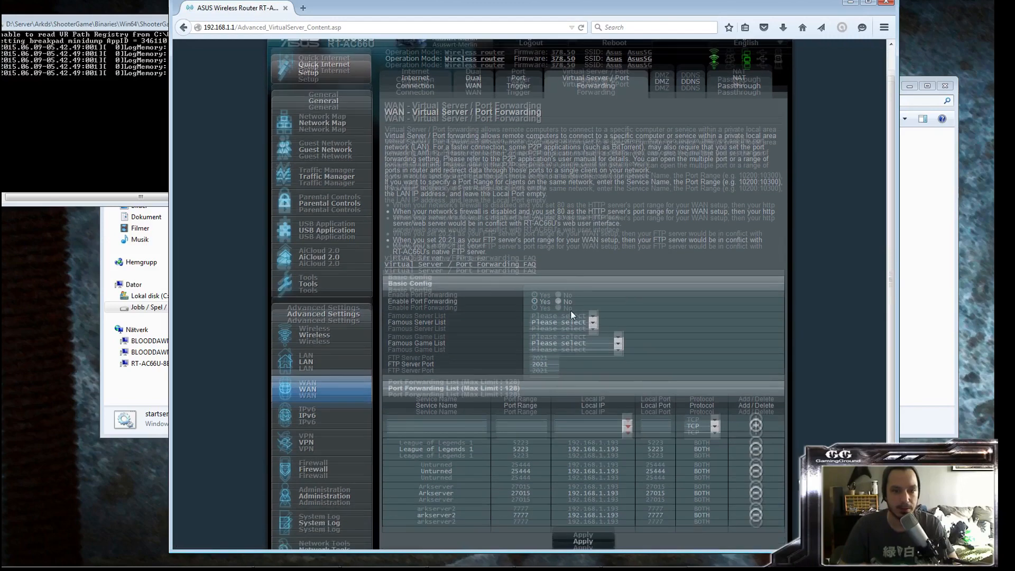
{"action": "scroll", "coordinate": [571, 315], "scroll_direction": "down", "scroll_amount": 2}
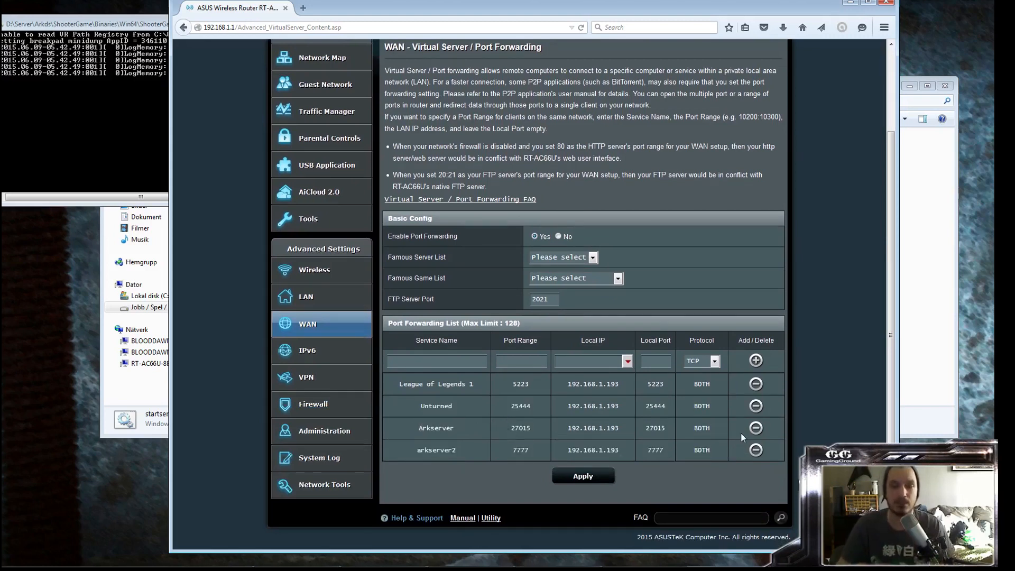
Step: Delete the two old Ark rules and add Arkserver1 forwarding port 27015 to 192.168.1.218, protocol BOTH
{"action": "left_click", "coordinate": [755, 428]}
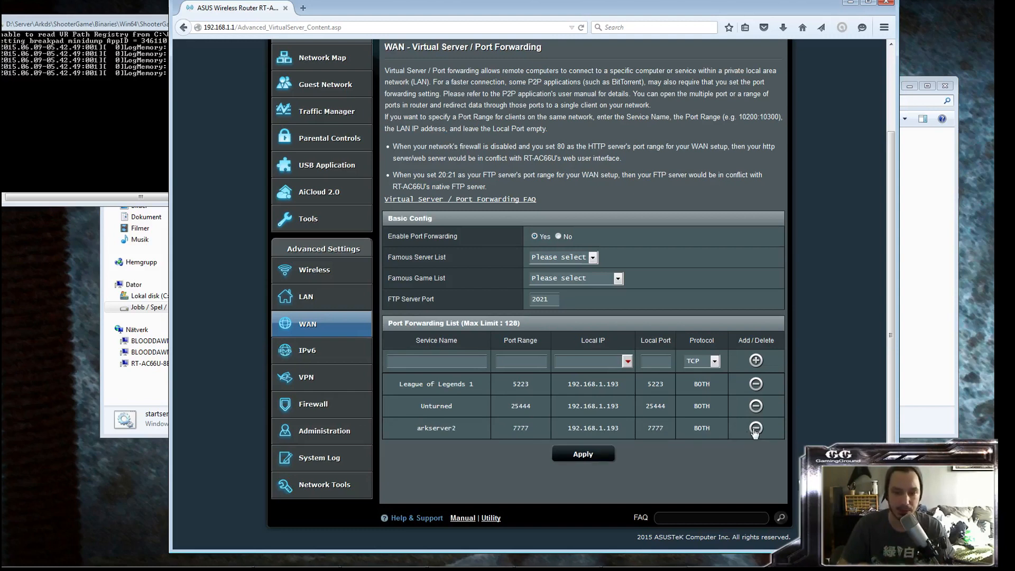
{"action": "left_click", "coordinate": [754, 428]}
{"action": "left_click", "coordinate": [436, 365]}
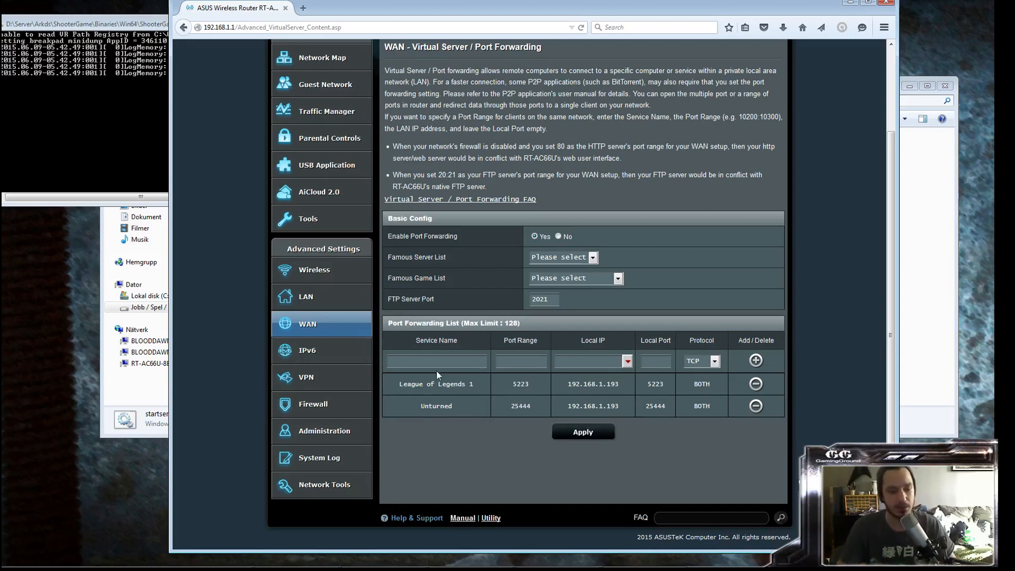
{"action": "type", "text": "A"}
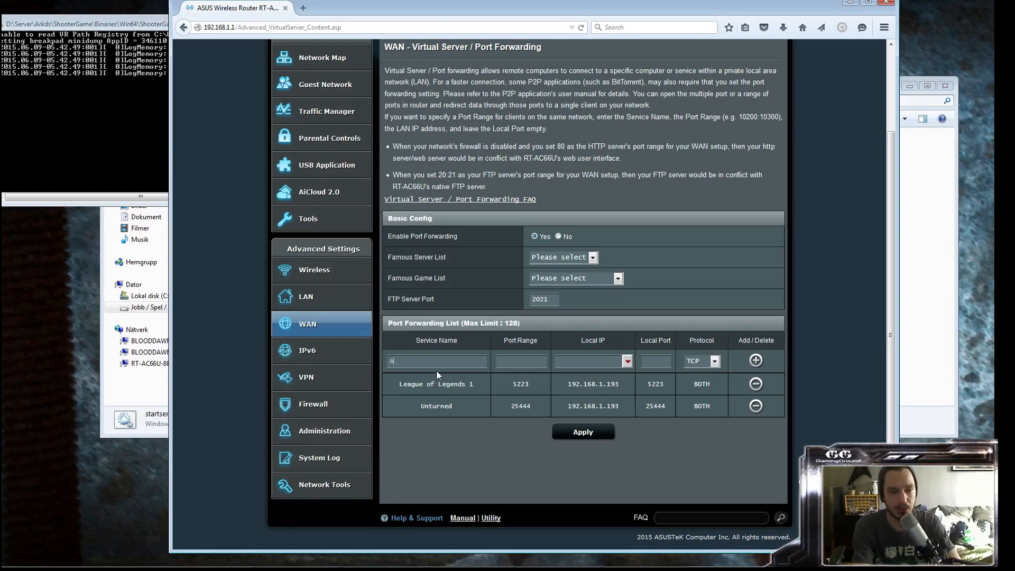
{"action": "type", "text": "rkserver1"}
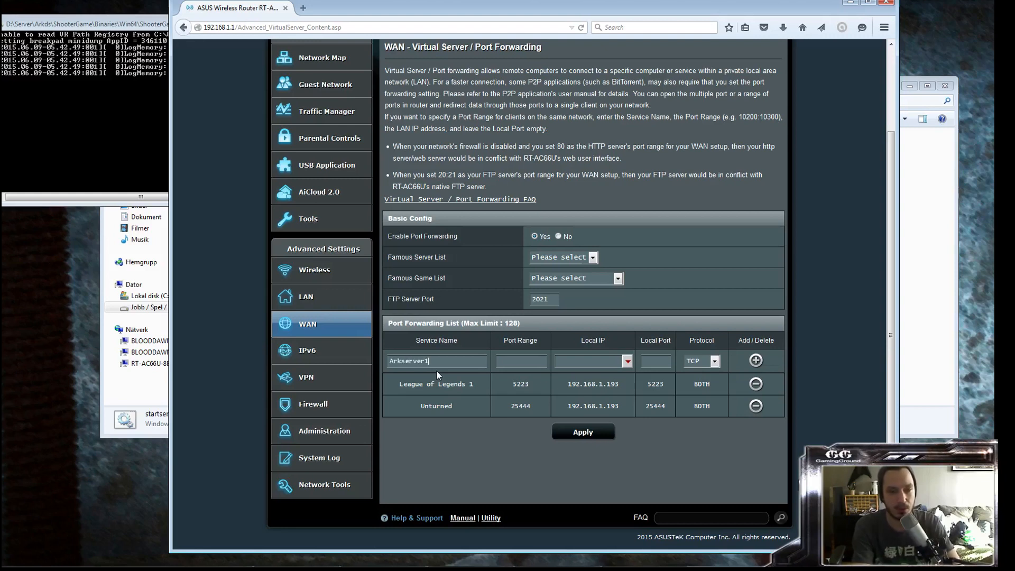
{"action": "key", "text": "Tab"}
{"action": "type", "text": "27015"}
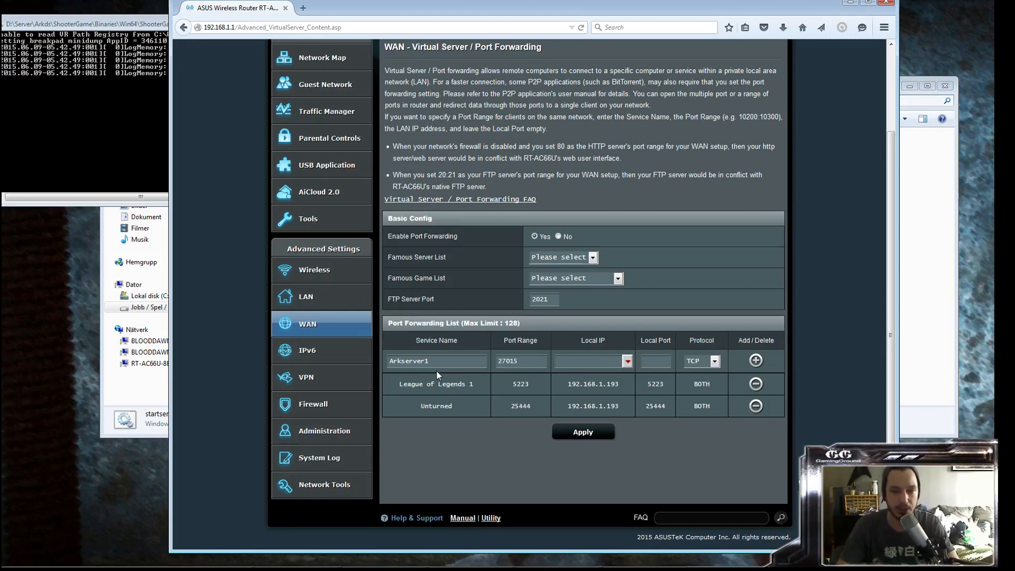
{"action": "left_click", "coordinate": [627, 361]}
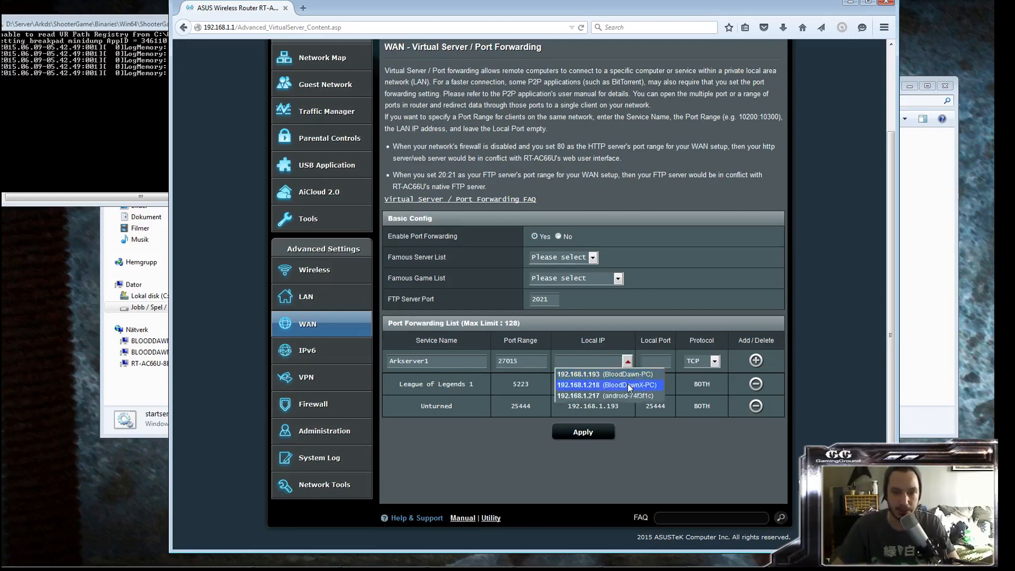
{"action": "left_click", "coordinate": [629, 385]}
{"action": "left_click", "coordinate": [660, 364]}
{"action": "type", "text": "2.168.1.218"}
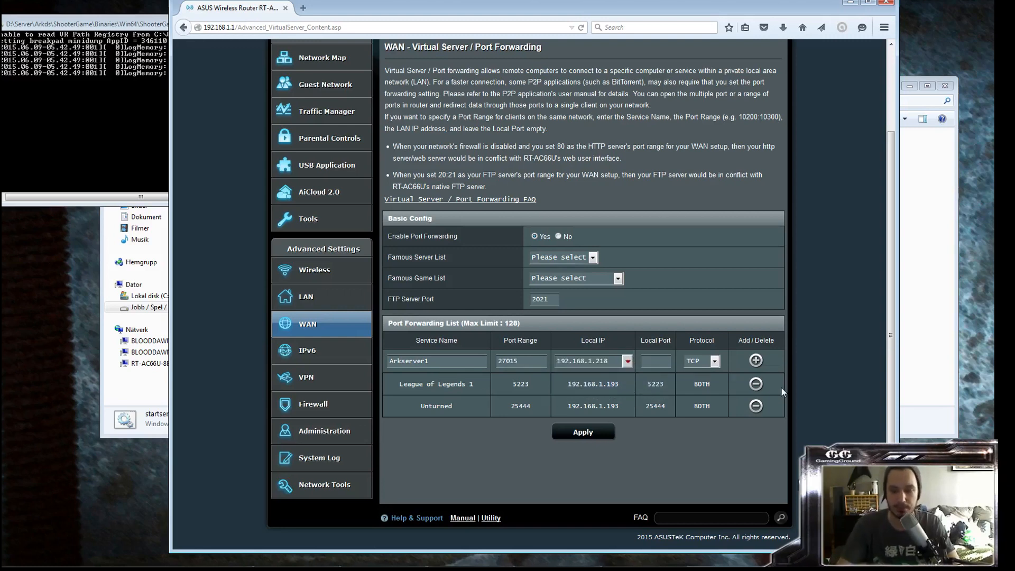
{"action": "type", "text": "7015"}
{"action": "key", "text": "Tab"}
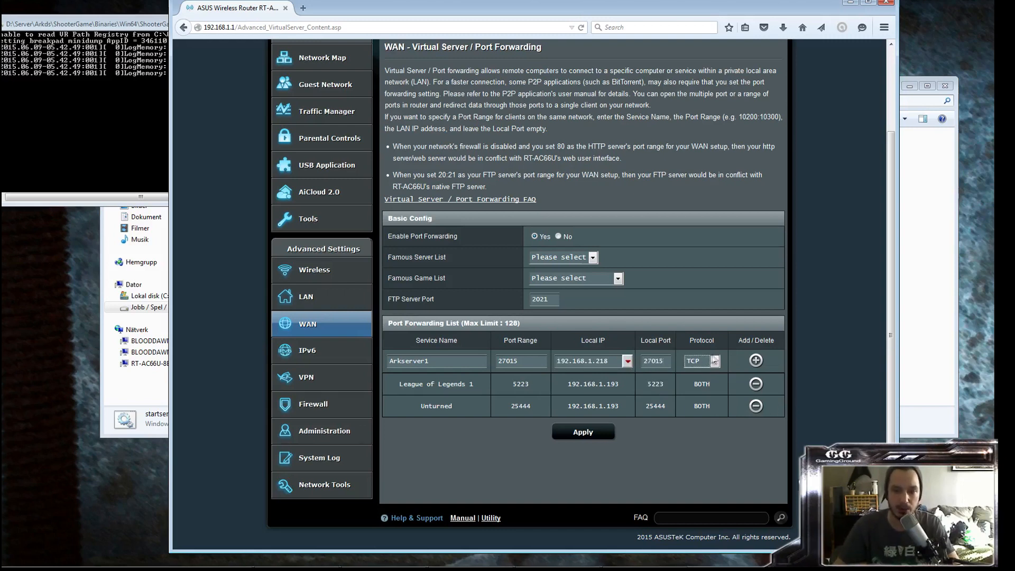
{"action": "left_click", "coordinate": [713, 361]}
{"action": "left_click", "coordinate": [694, 388]}
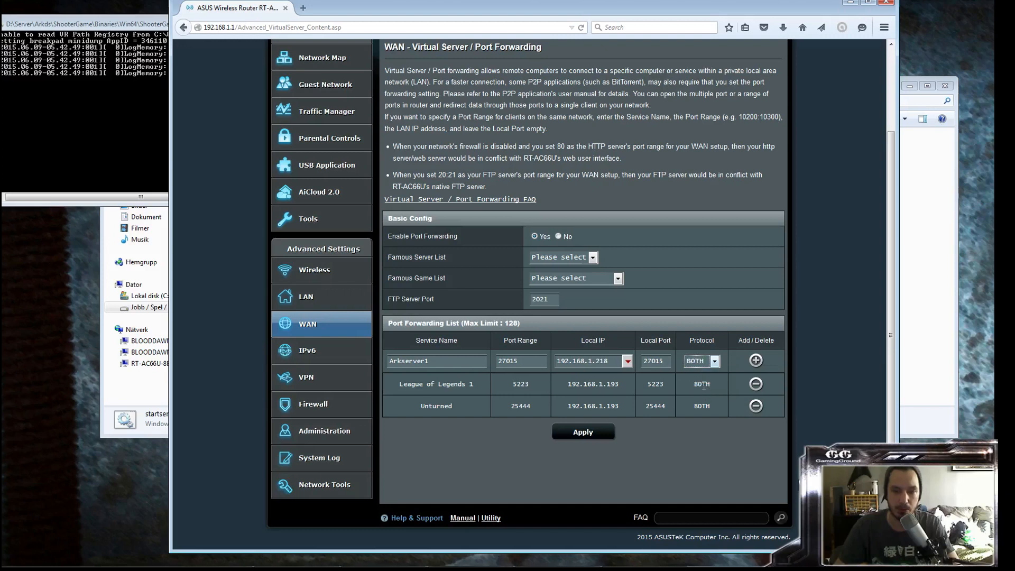
{"action": "left_click", "coordinate": [755, 360]}
Step: Add Arkserver2 forwarding port 7777 to 192.168.1.218 with protocol BOTH, then apply
{"action": "left_click", "coordinate": [482, 362]}
{"action": "type", "text": "Arkserve"}
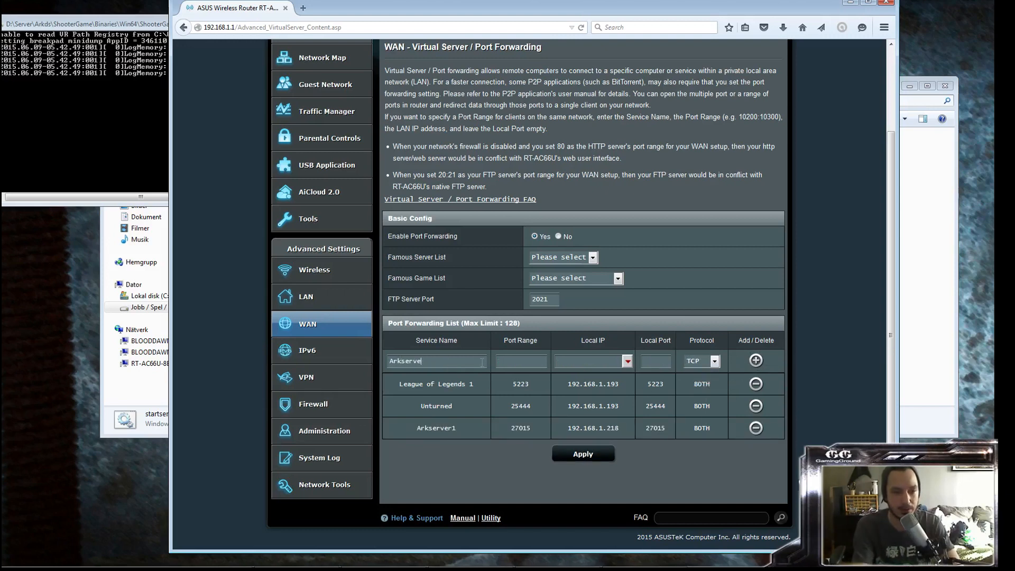
{"action": "type", "text": "r2"}
{"action": "key", "text": "Tab"}
{"action": "type", "text": "7777"}
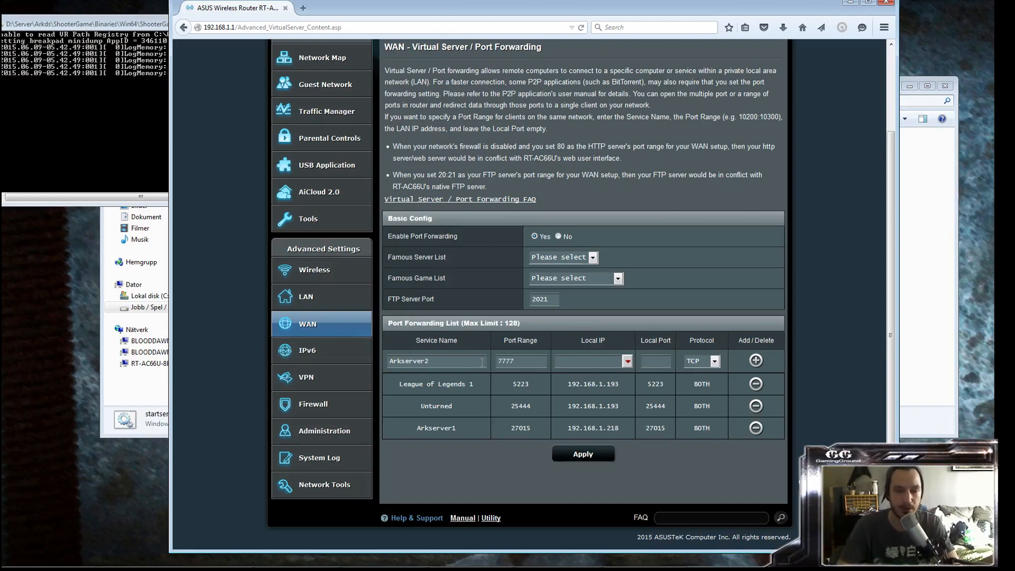
{"action": "left_click", "coordinate": [628, 362]}
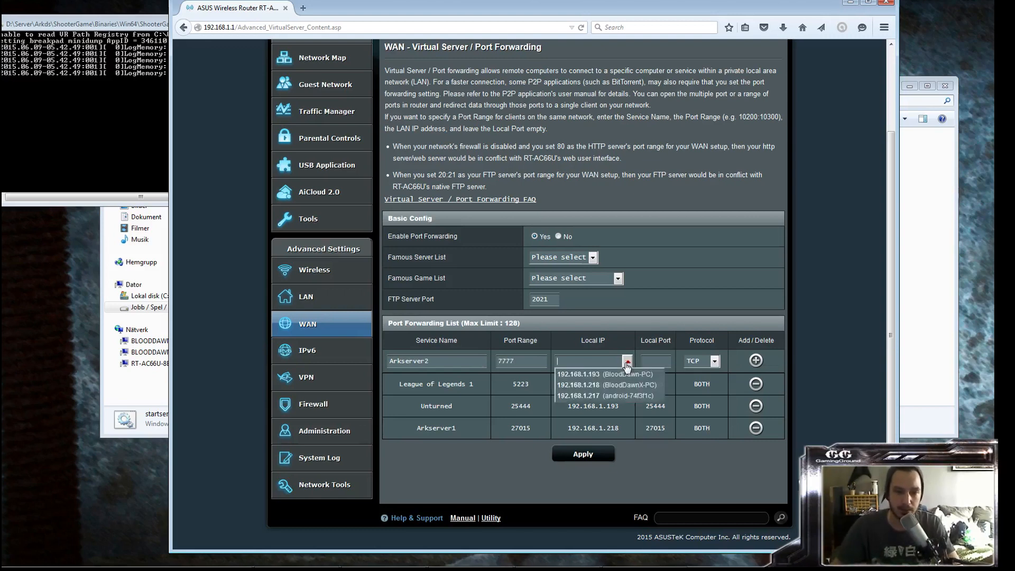
{"action": "left_click", "coordinate": [606, 385]}
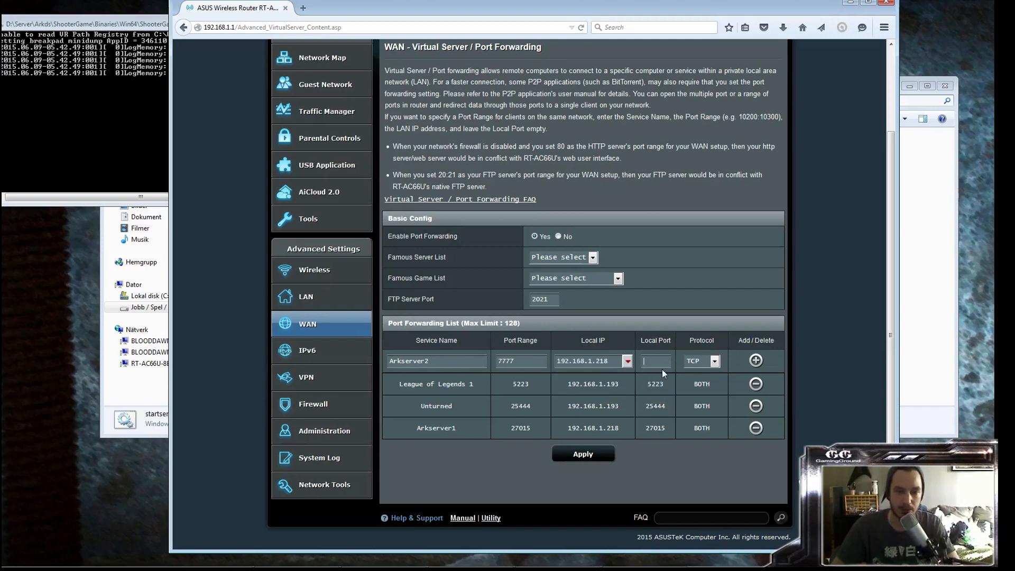
{"action": "type", "text": "7777"}
{"action": "left_click", "coordinate": [698, 360]}
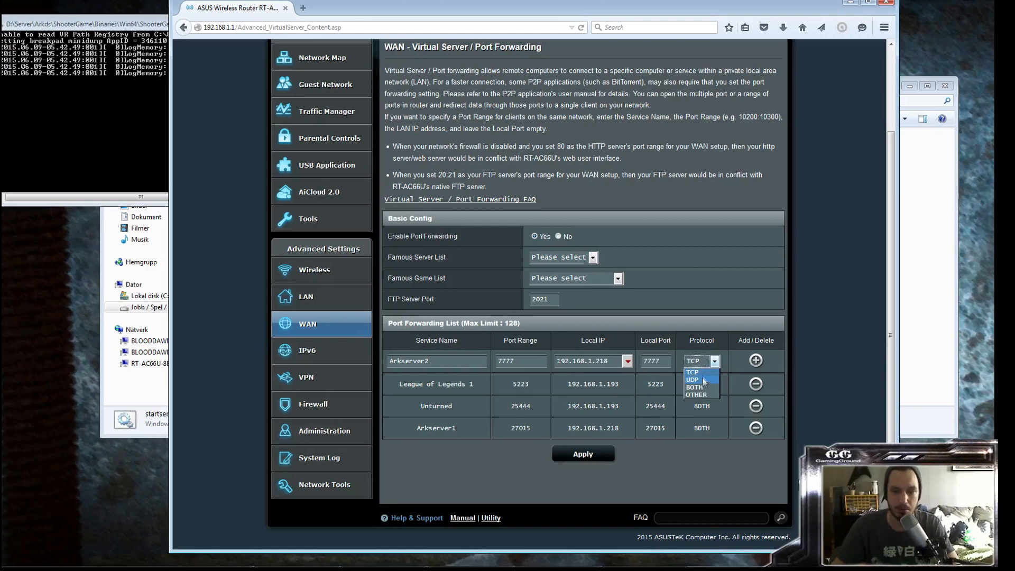
{"action": "left_click", "coordinate": [699, 388]}
{"action": "left_click", "coordinate": [756, 360]}
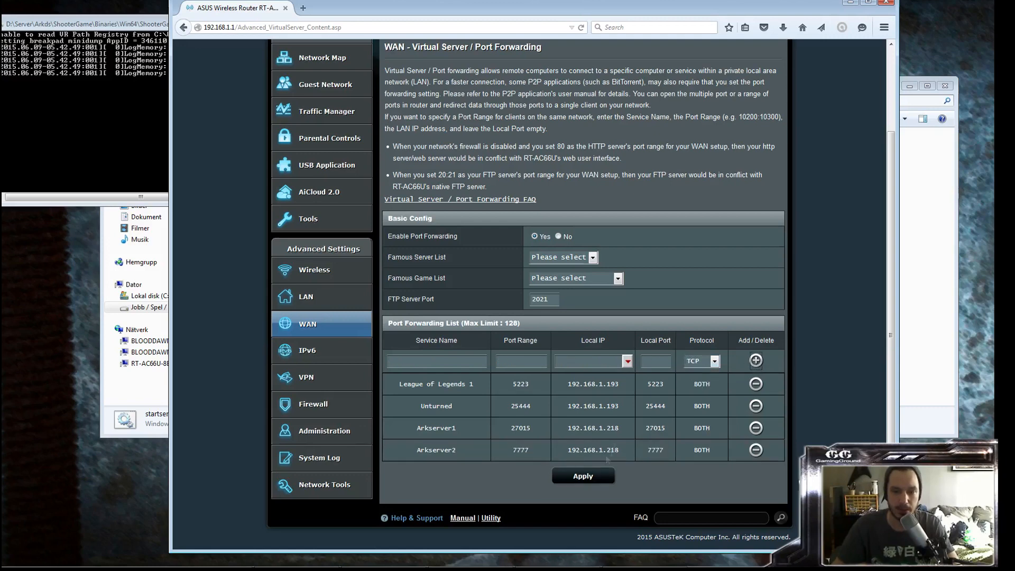
{"action": "left_click", "coordinate": [582, 477]}
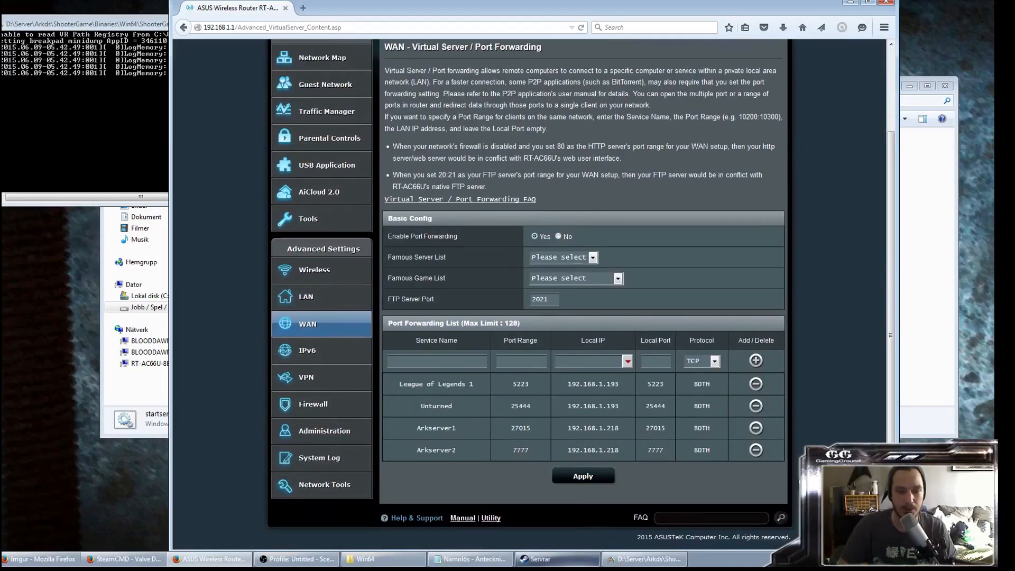
Step: Refresh Steam's LAN list and select the GamingGround server on TheIsland
{"action": "left_click", "coordinate": [576, 563]}
{"action": "left_click", "coordinate": [650, 338]}
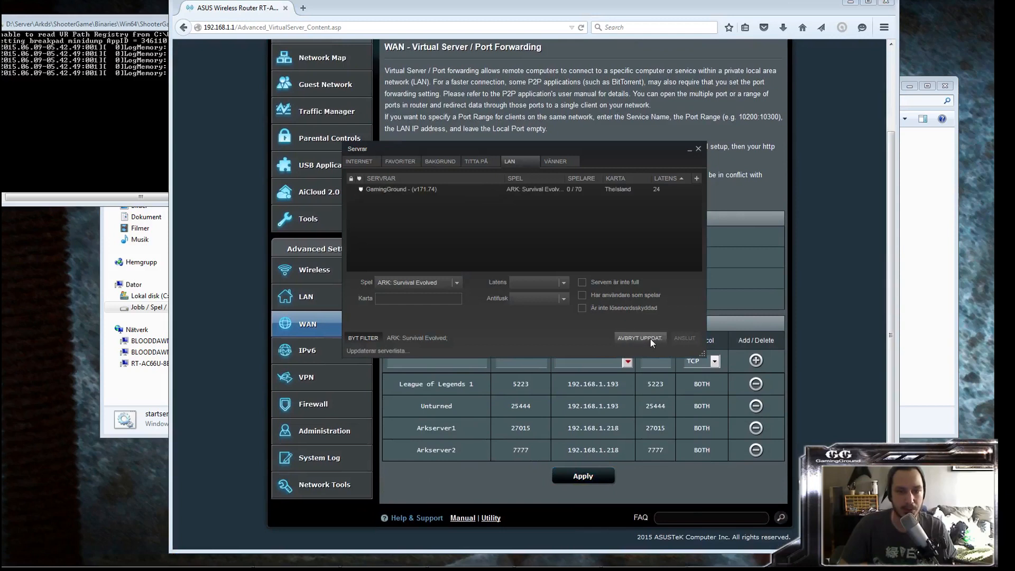
{"action": "left_click", "coordinate": [386, 189]}
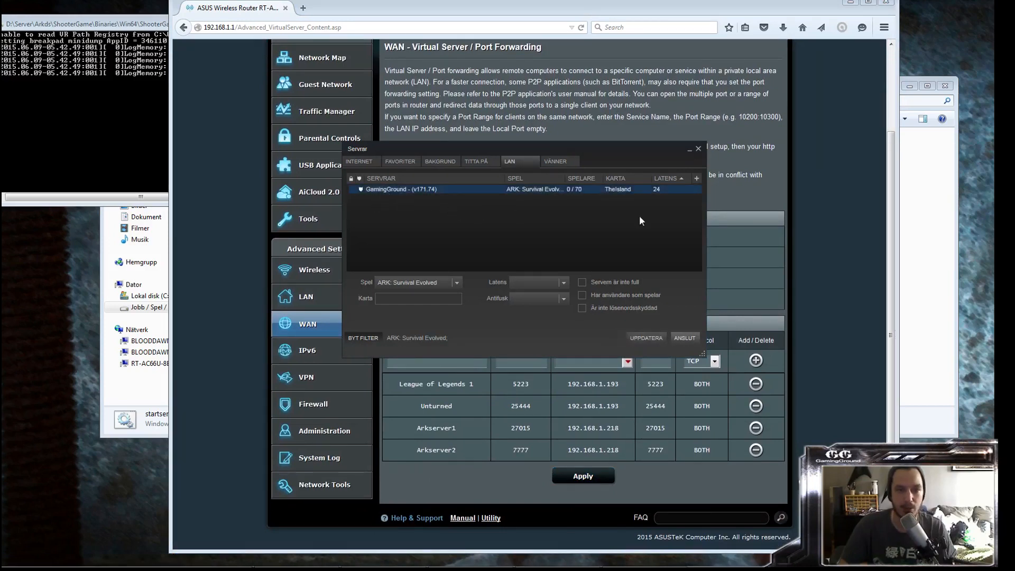